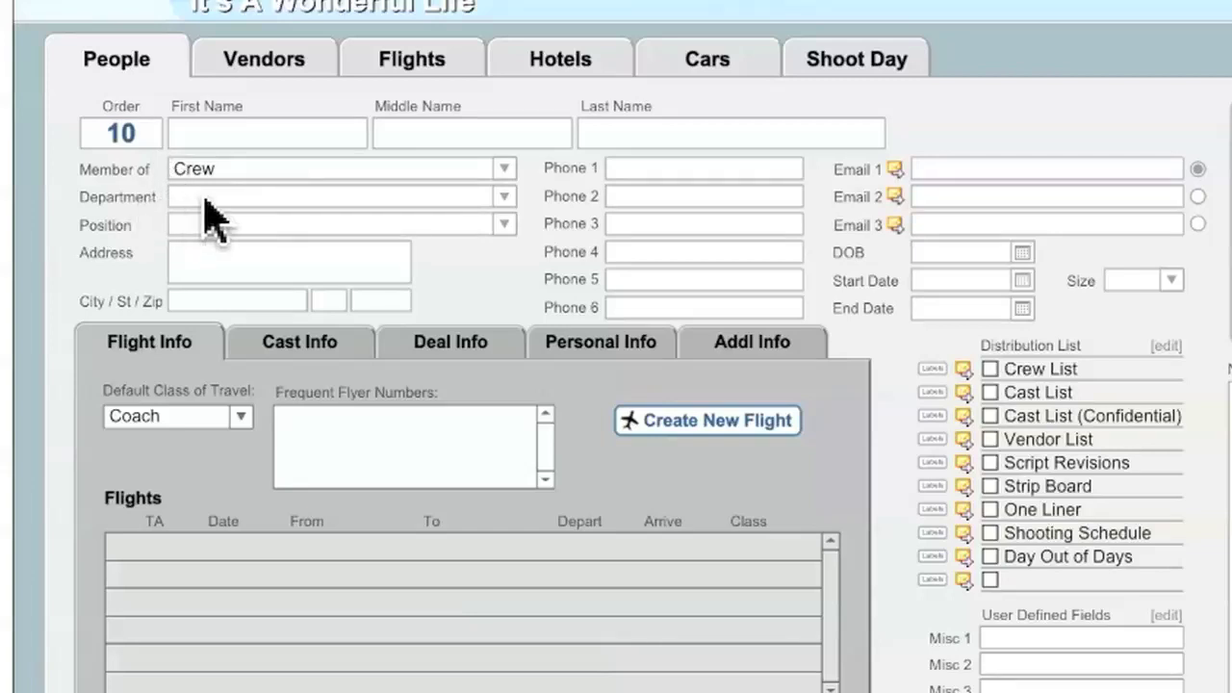
Enter the crew member's first and last name, then open the Member of list
left_click(208, 135)
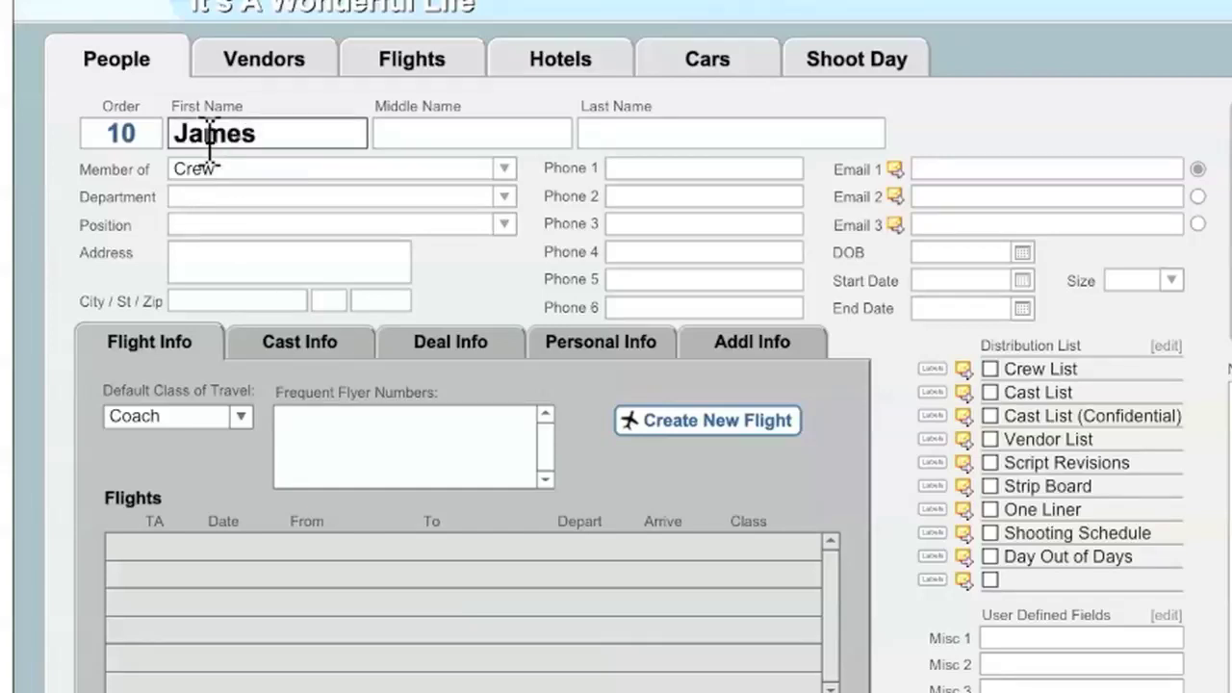
key("Tab")
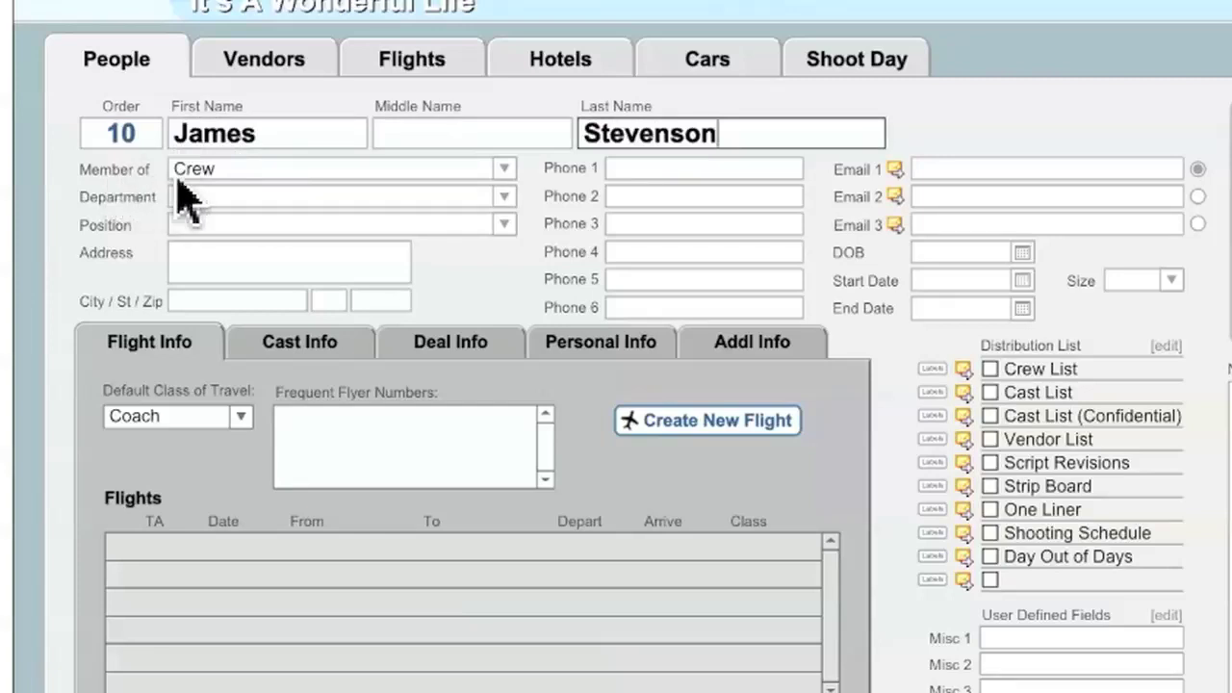
left_click(504, 169)
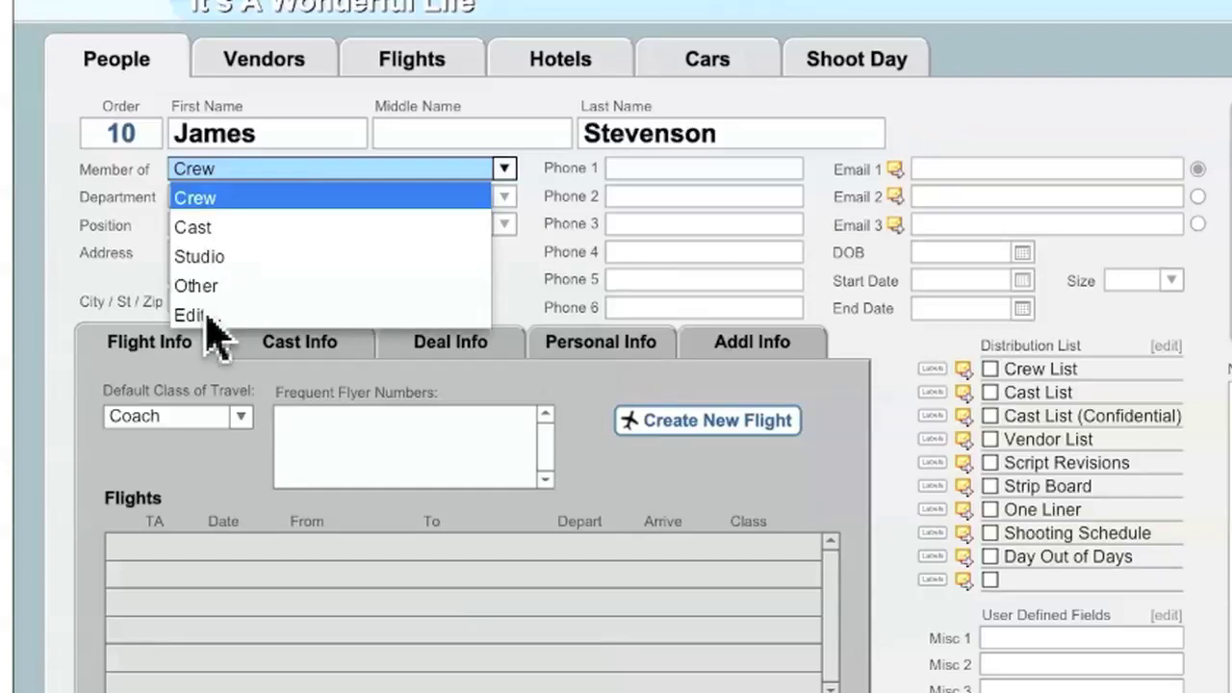
left_click(98, 243)
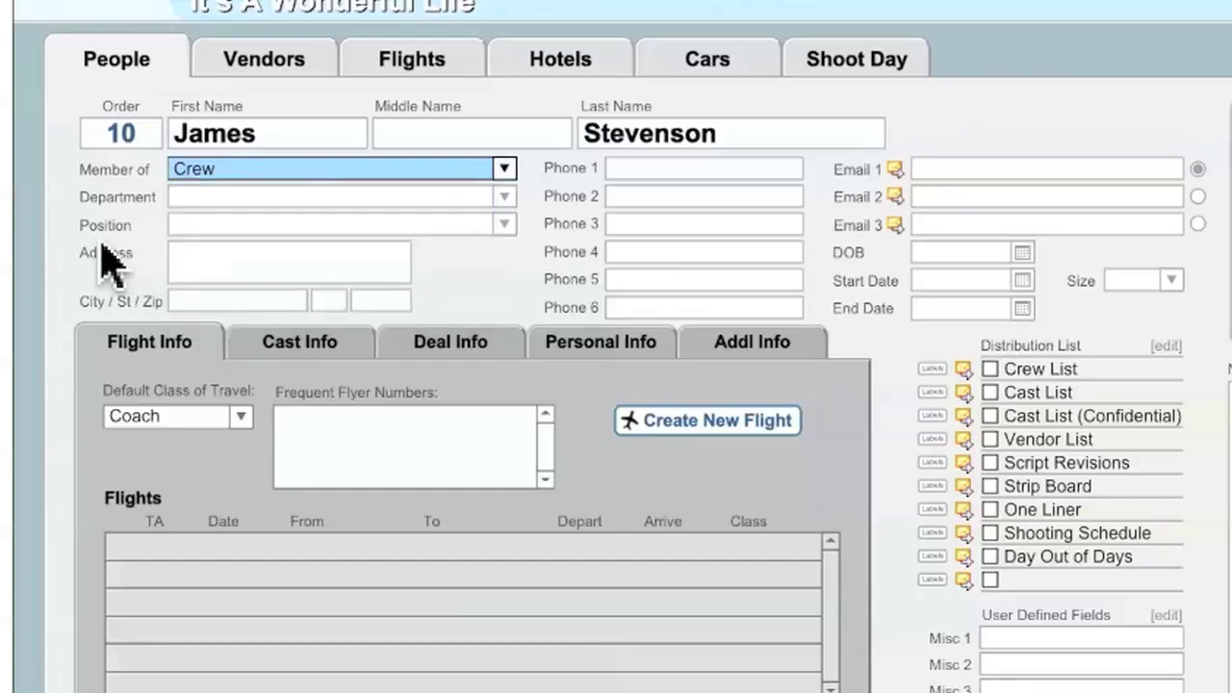
left_click(502, 175)
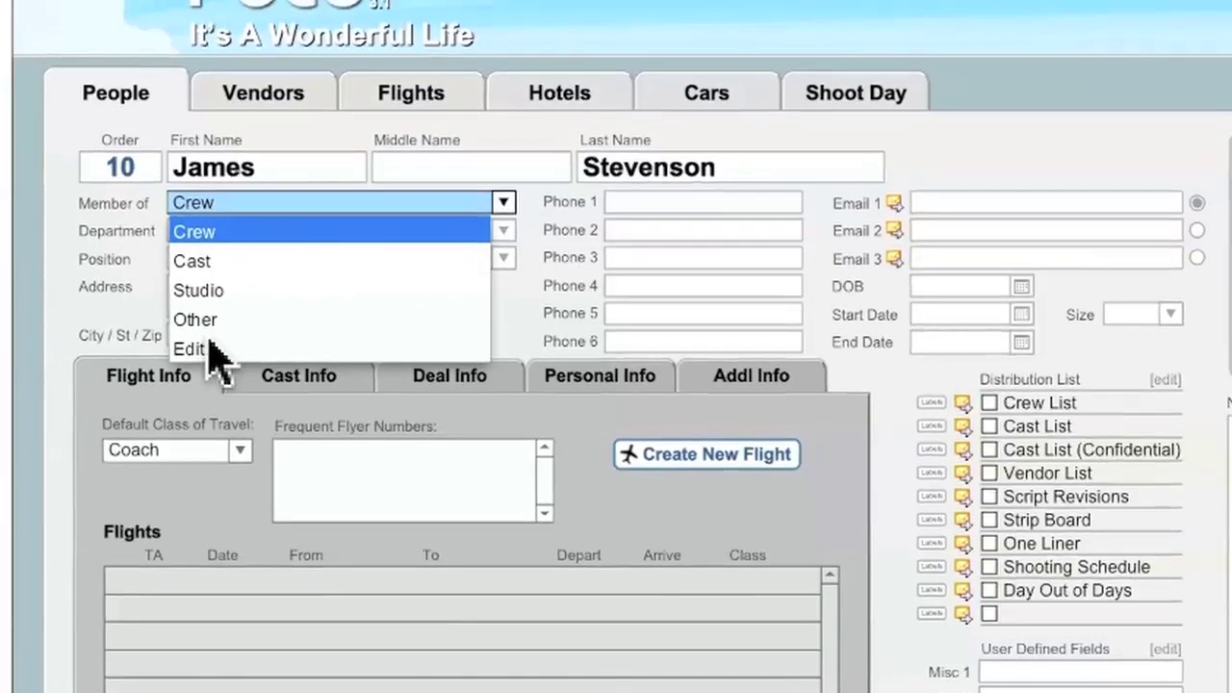
left_click(261, 313)
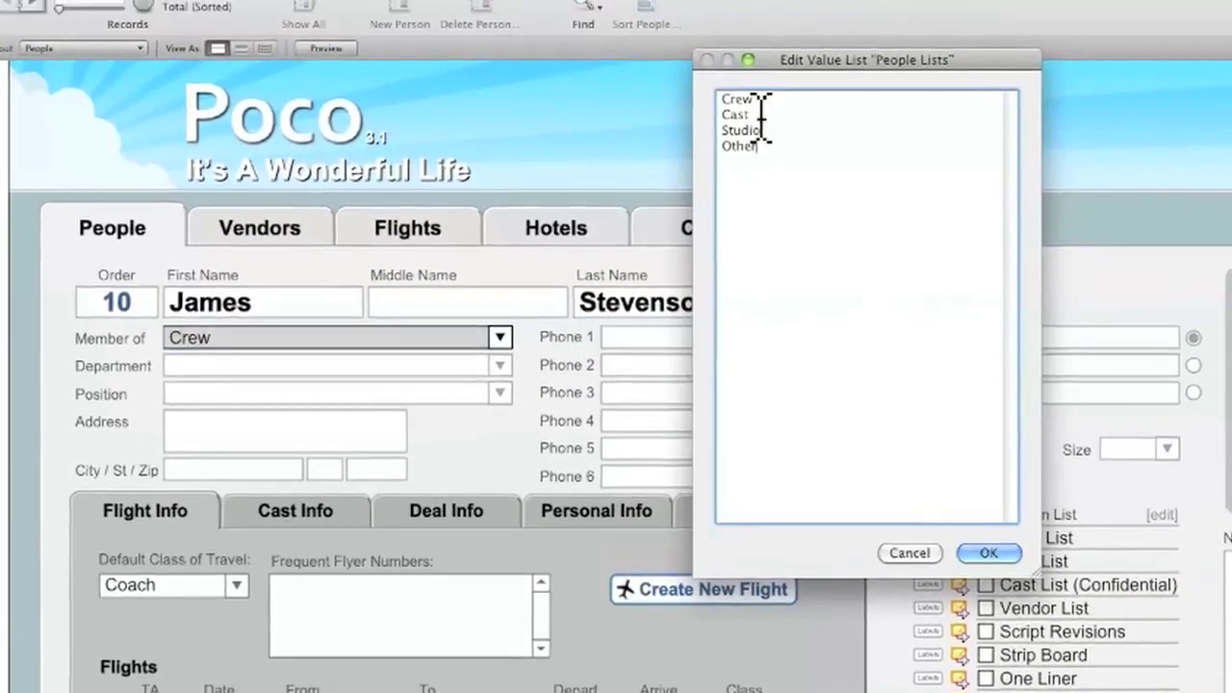
left_click(908, 555)
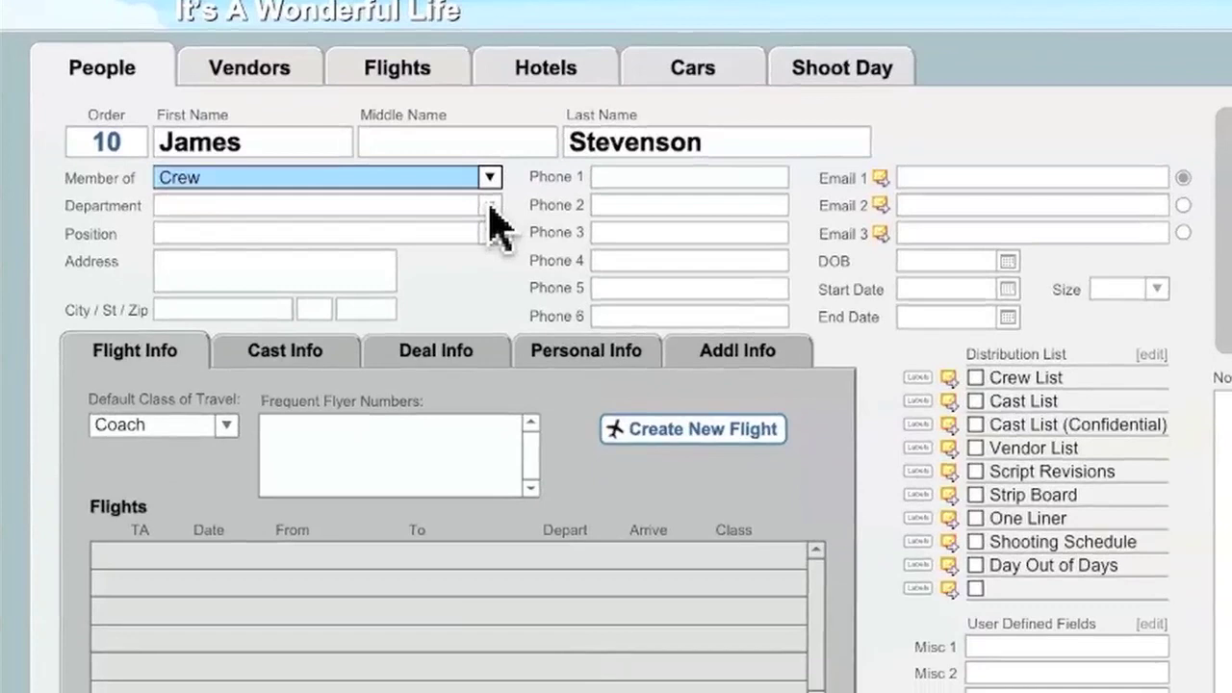
Choose ABOVE THE LINE from the Department dropdown list
left_click(490, 206)
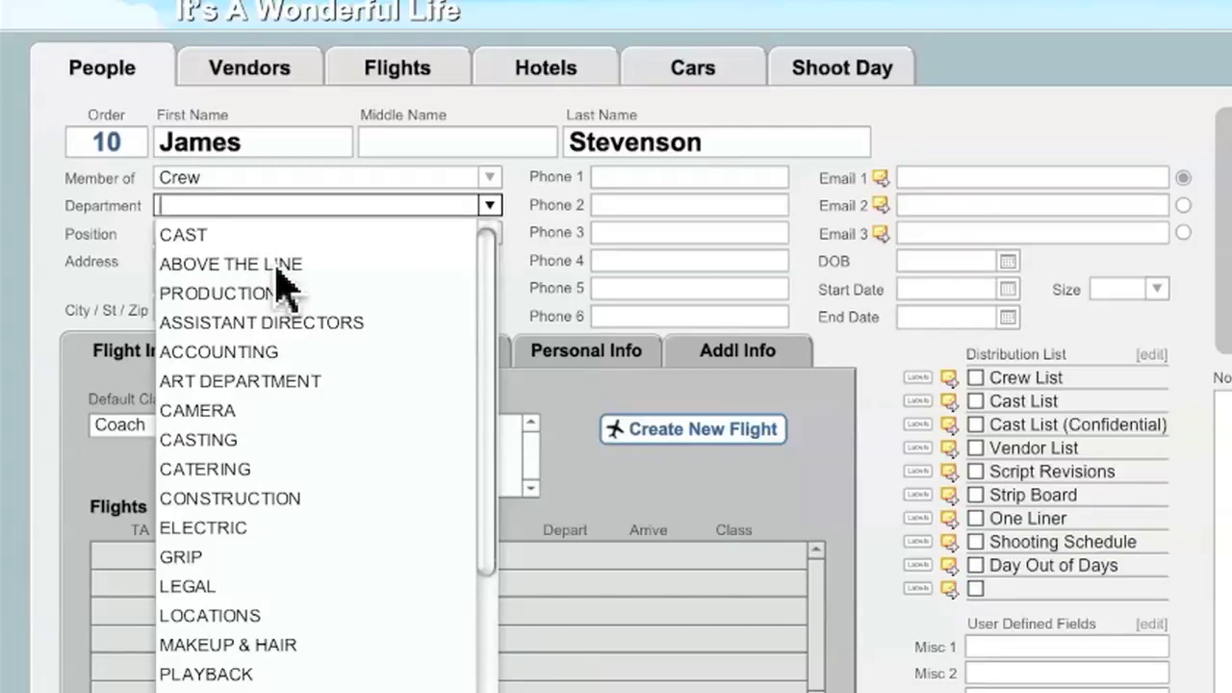
scroll(285, 281, "down", 4)
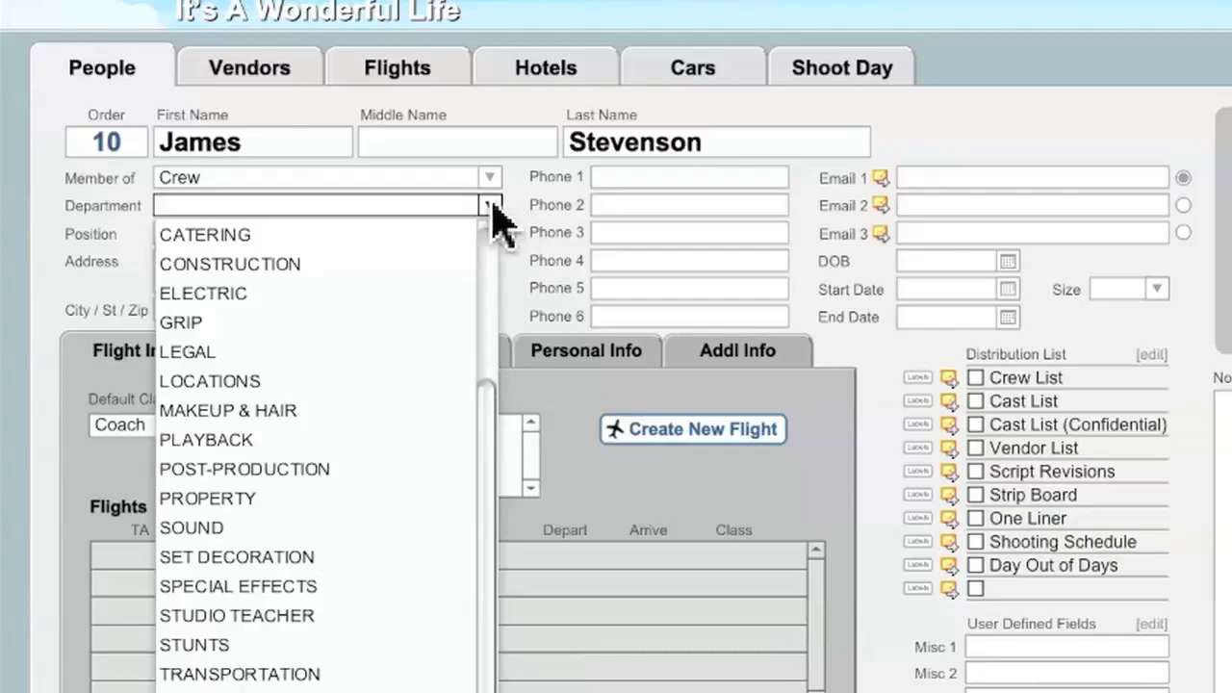
scroll(279, 275, "up", 4)
left_click(248, 264)
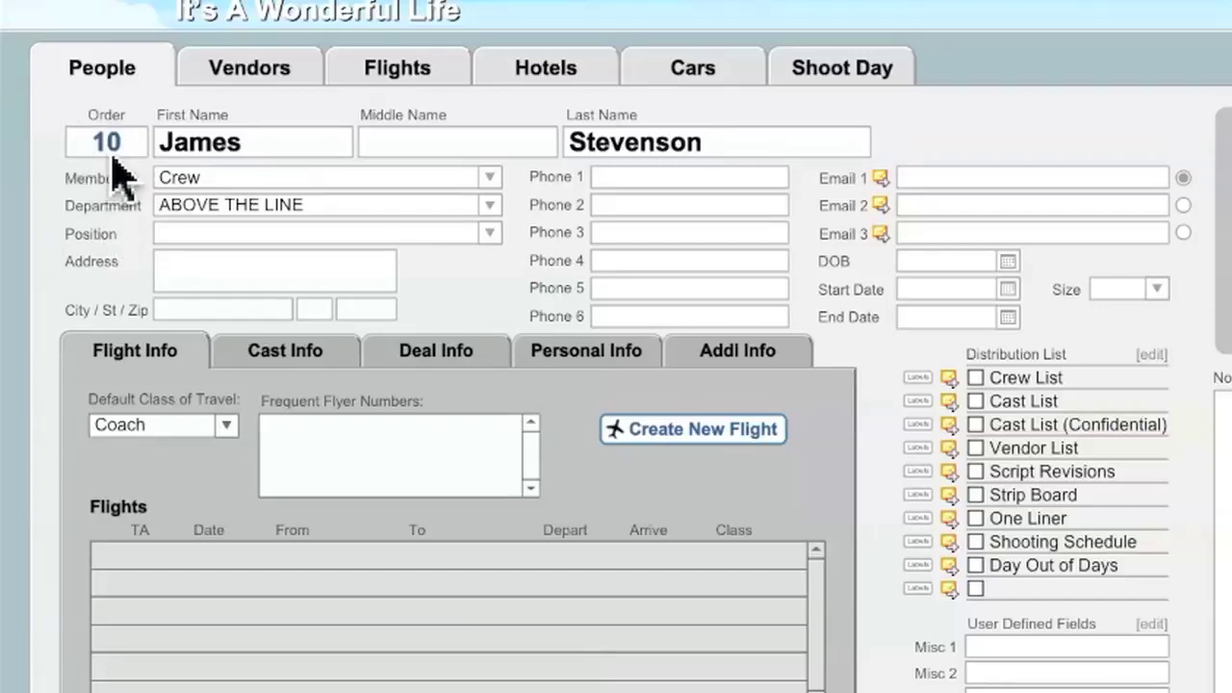
Keep ABOVE THE LINE as the department and switch to the People Order List report
left_click(489, 205)
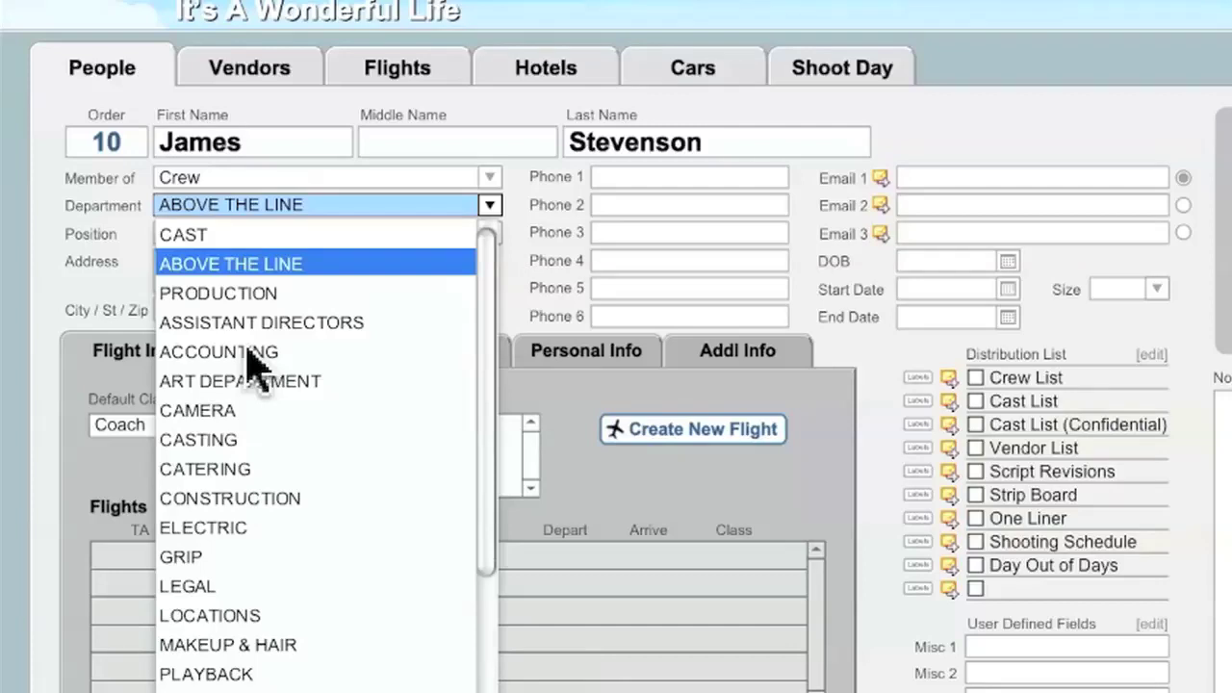
left_click(88, 140)
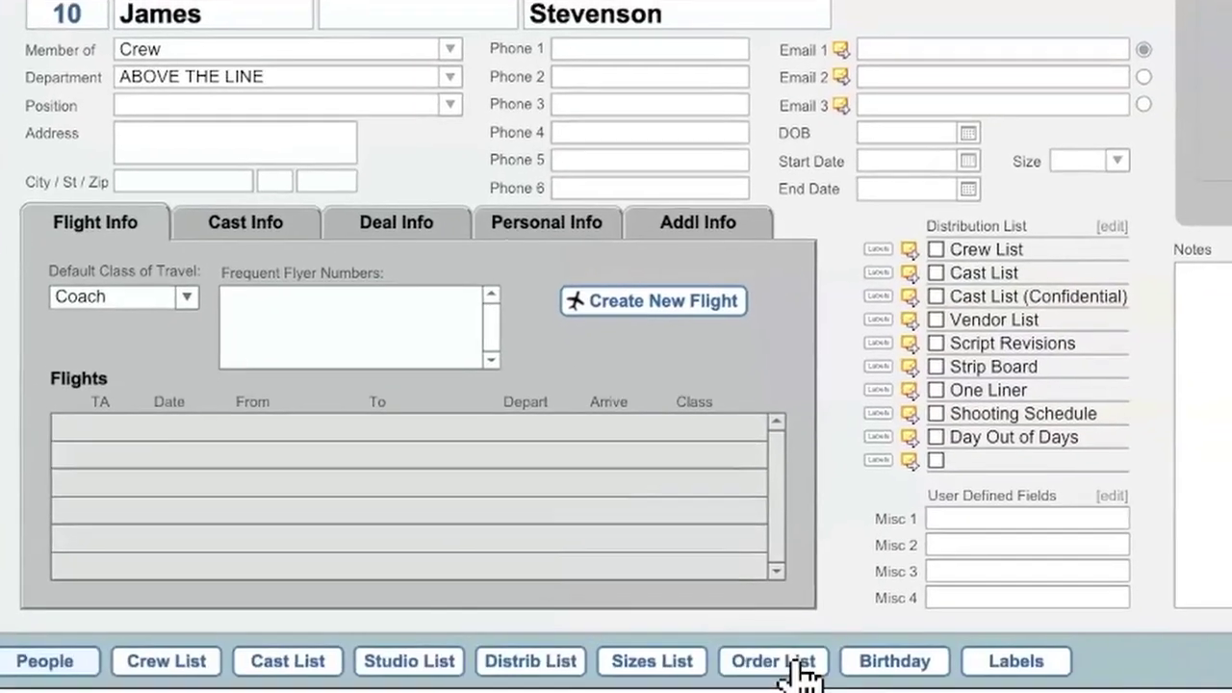
left_click(798, 664)
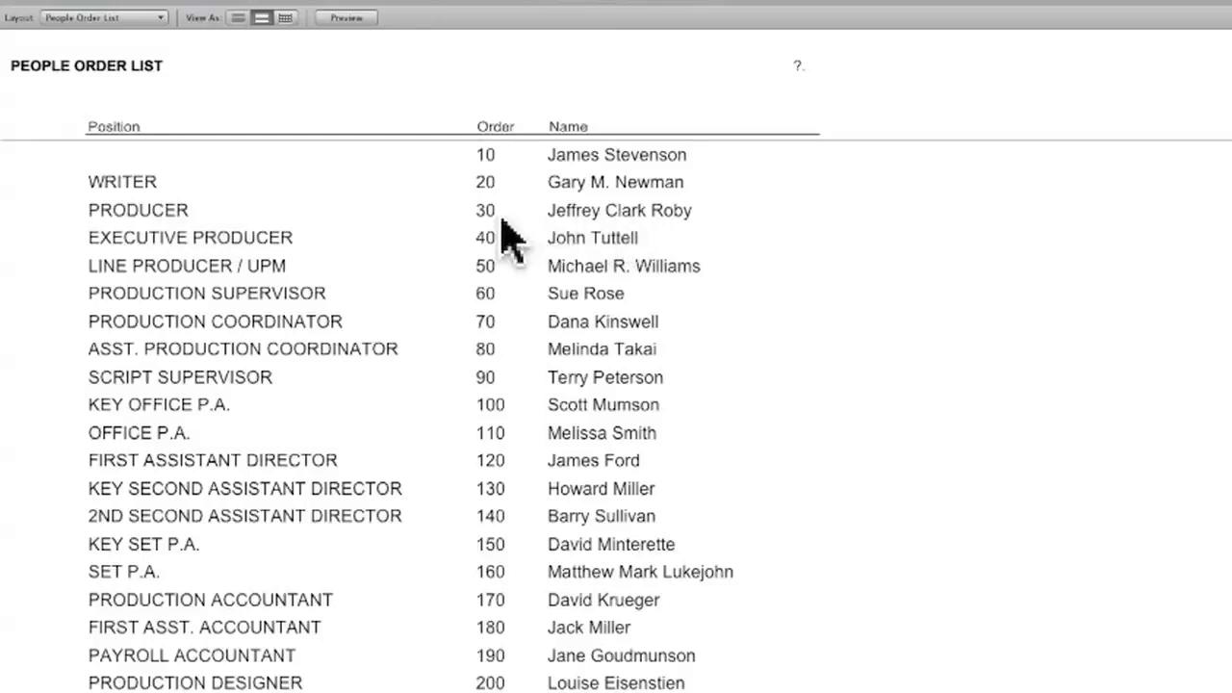
Change the PRODUCER row's order number to 5, then return to the People record
left_click(489, 214)
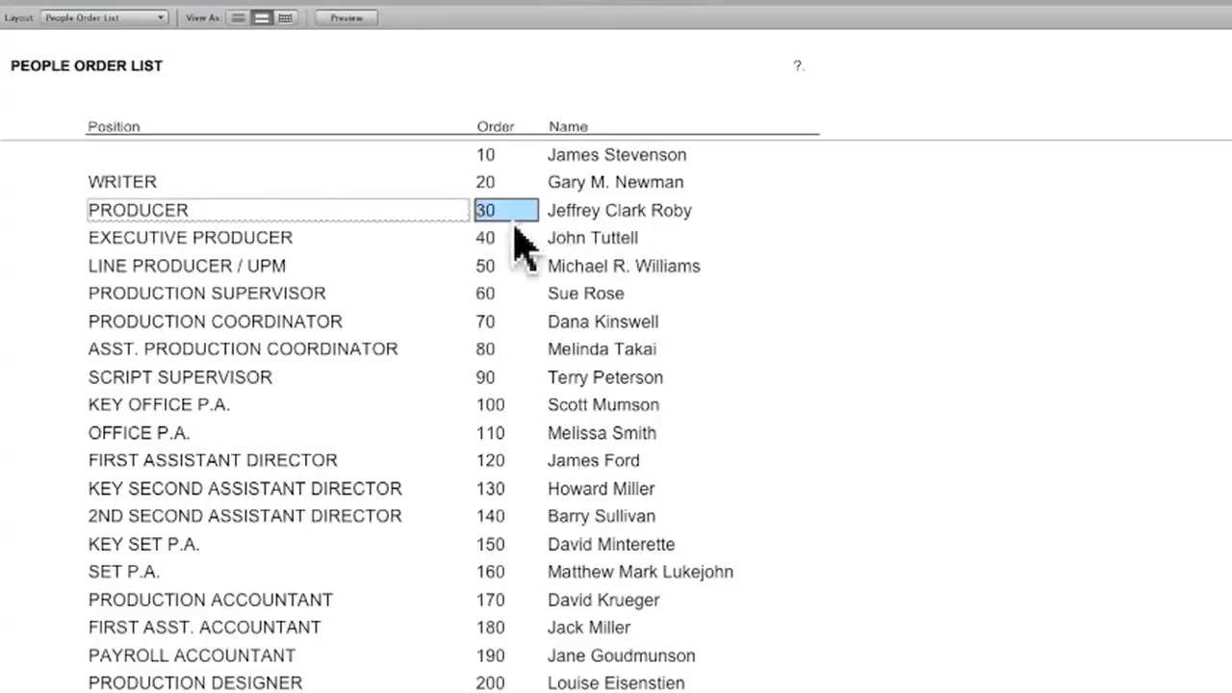
type("5")
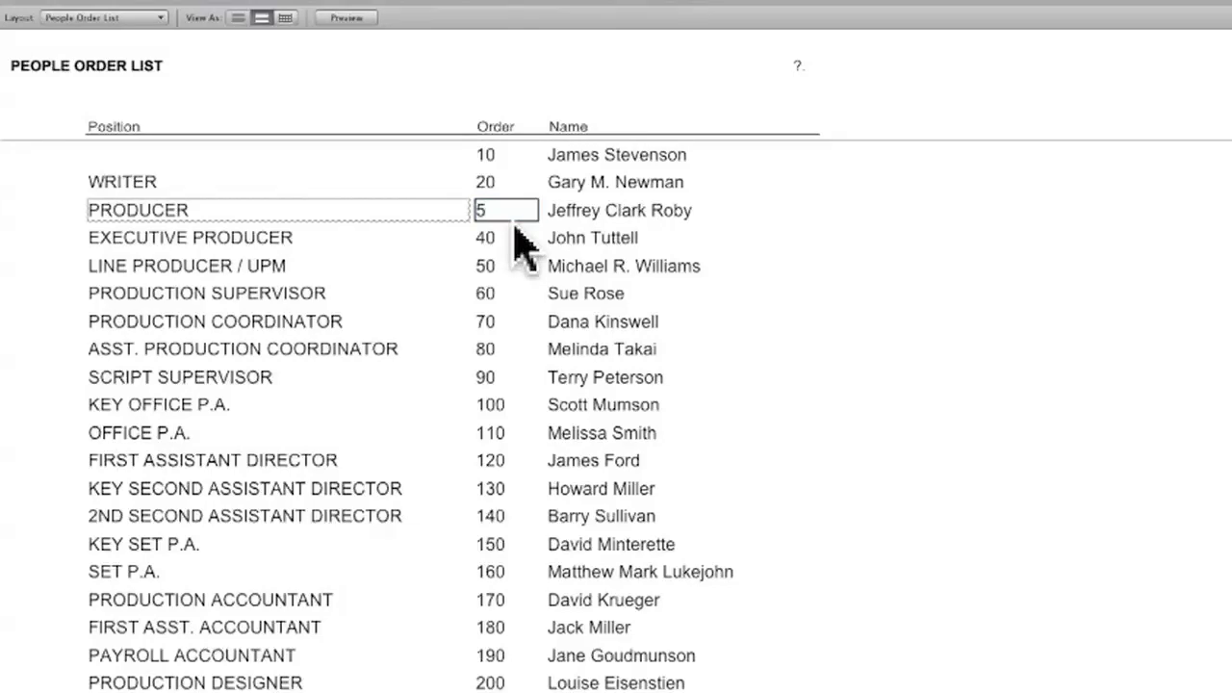
left_click(826, 246)
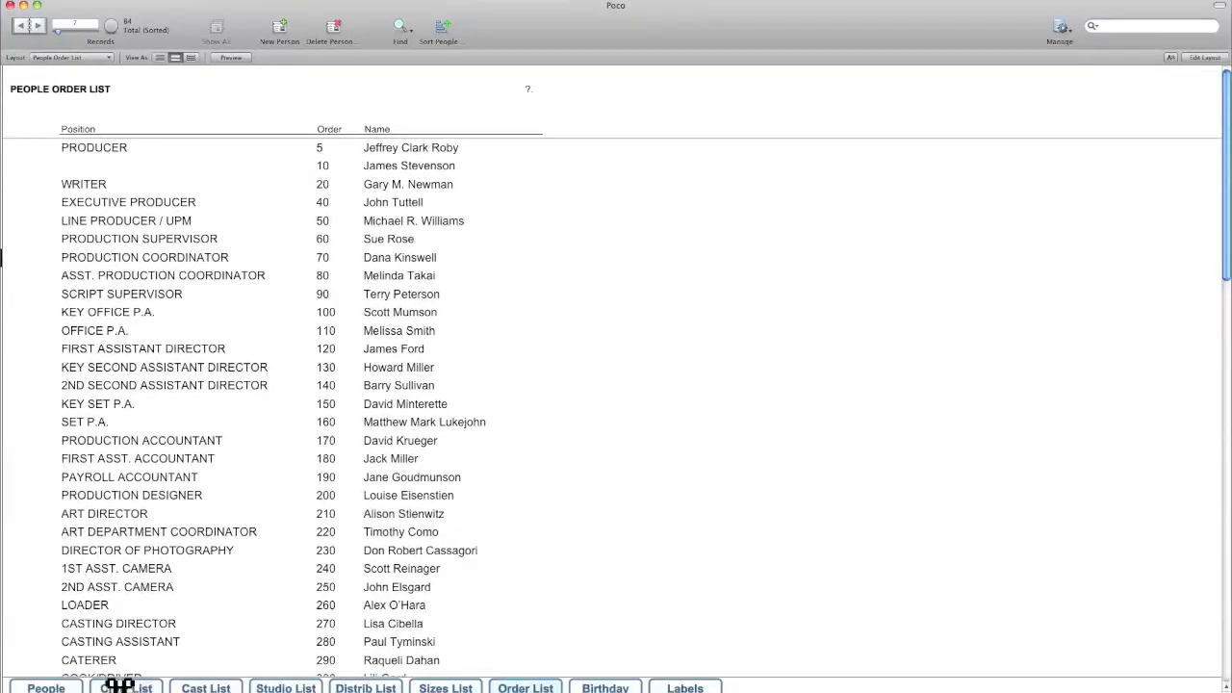
left_click(120, 685)
left_click(229, 57)
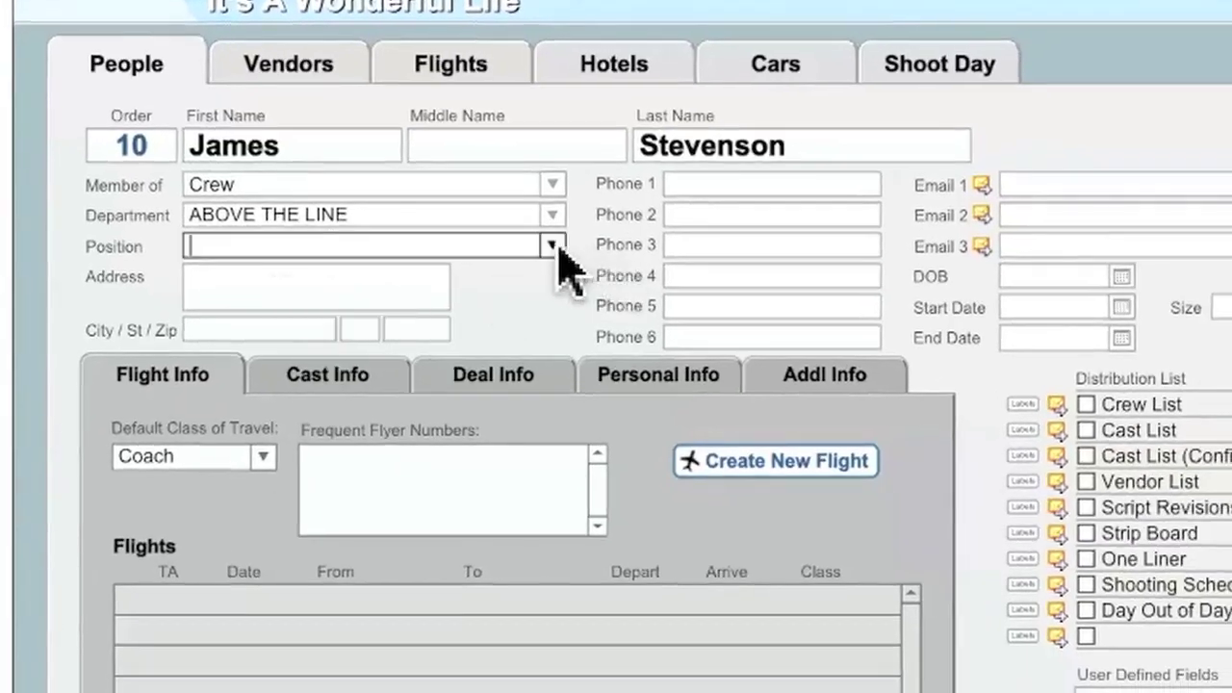
Set the person's Position to DIRECTOR
left_click(557, 246)
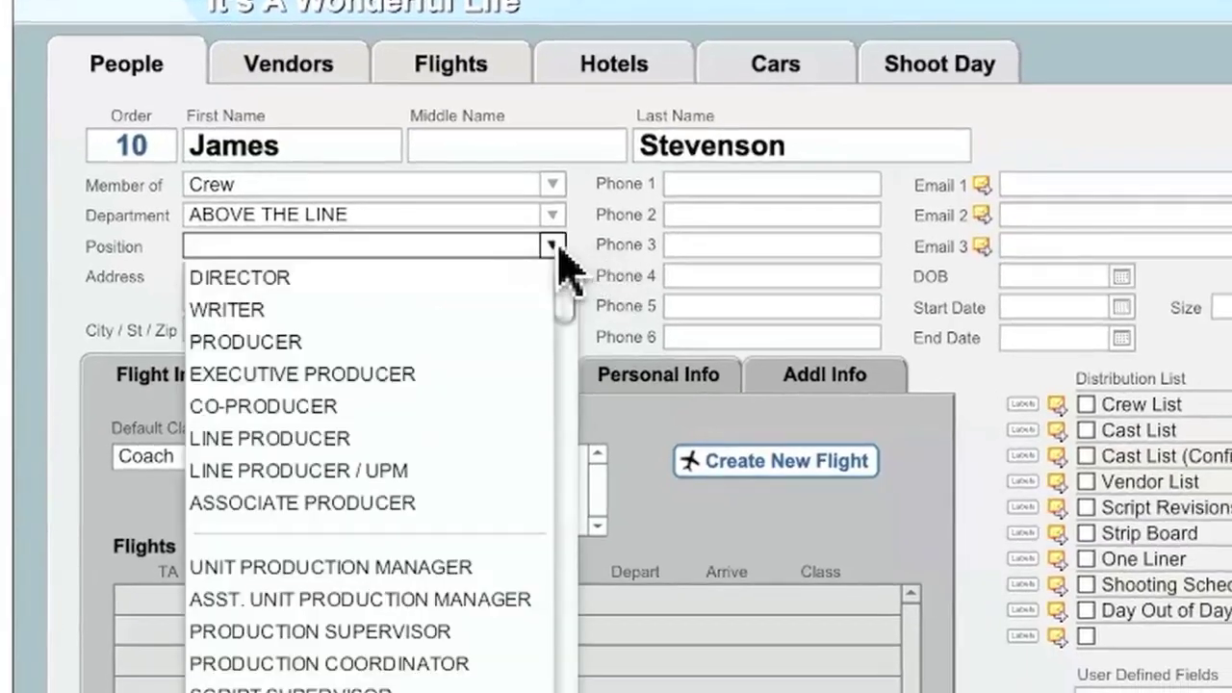
left_click(308, 282)
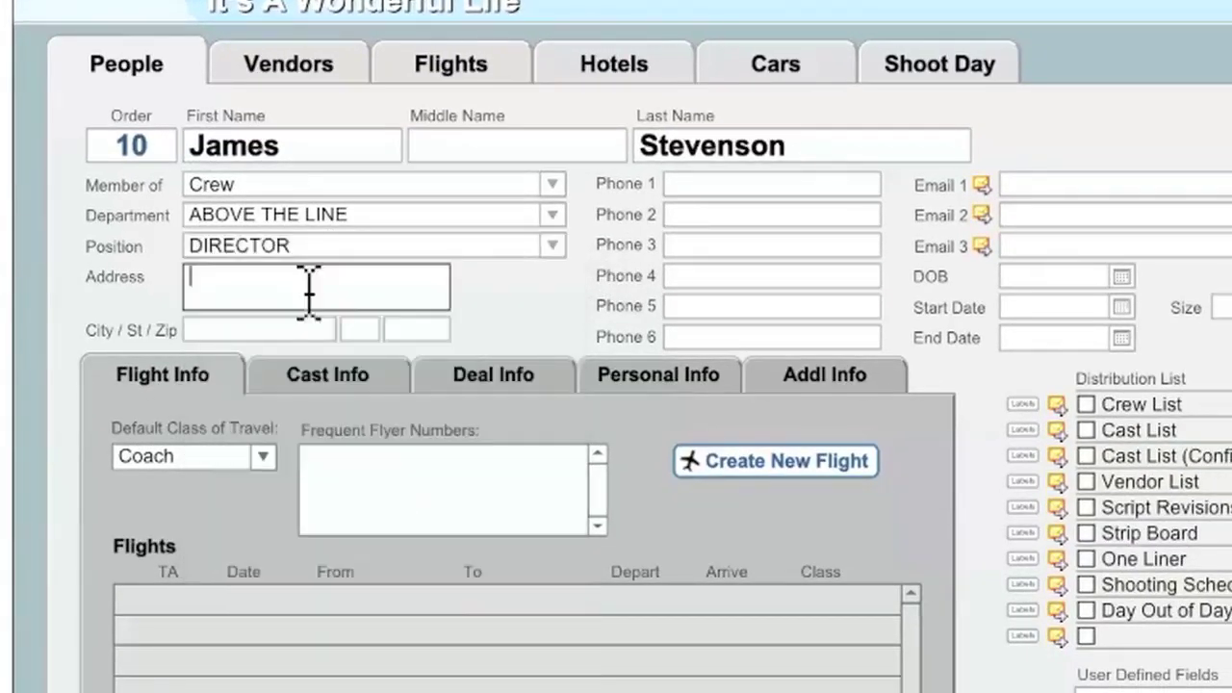
left_click(552, 246)
scroll(462, 361, "down", 15)
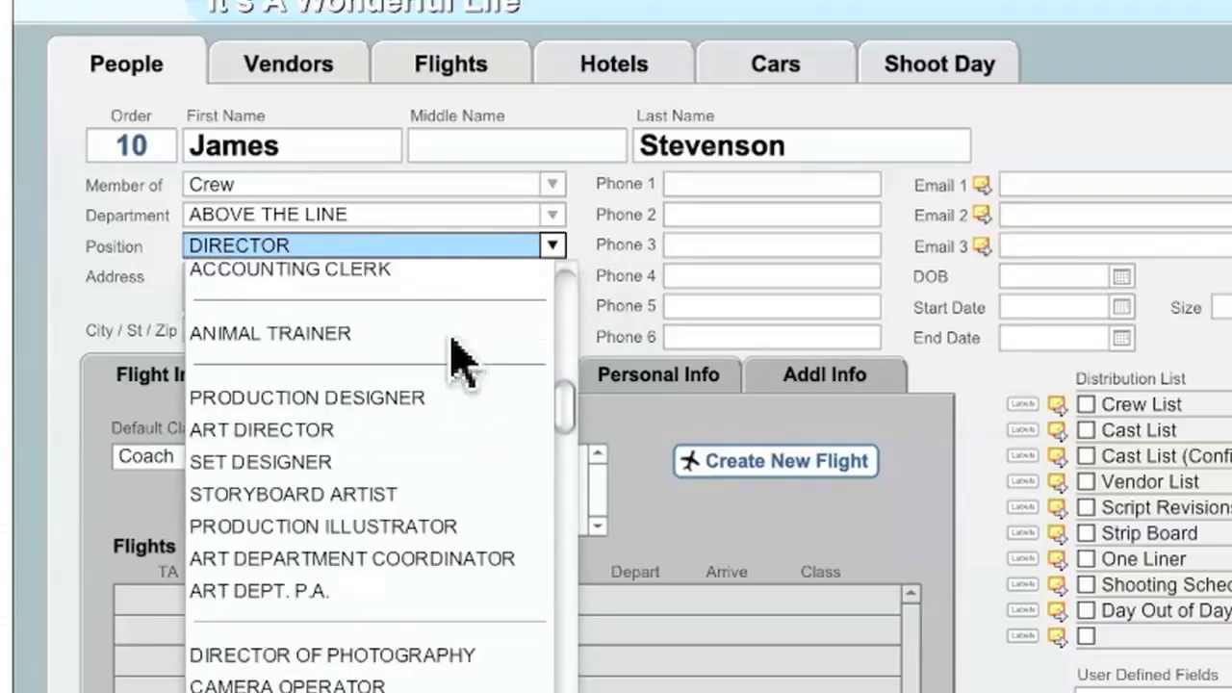
scroll(451, 337, "up", 15)
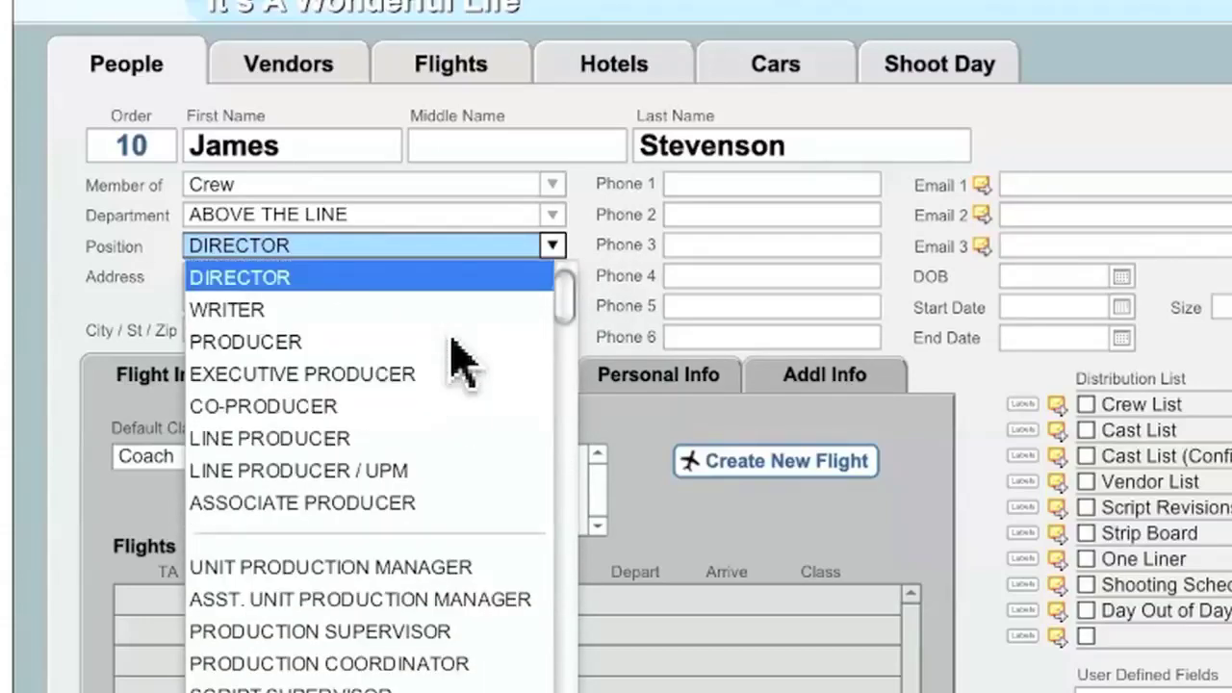
left_click(591, 225)
Enter the director's street address, city, state and ZIP code
left_click(321, 289)
type("1234 State Street")
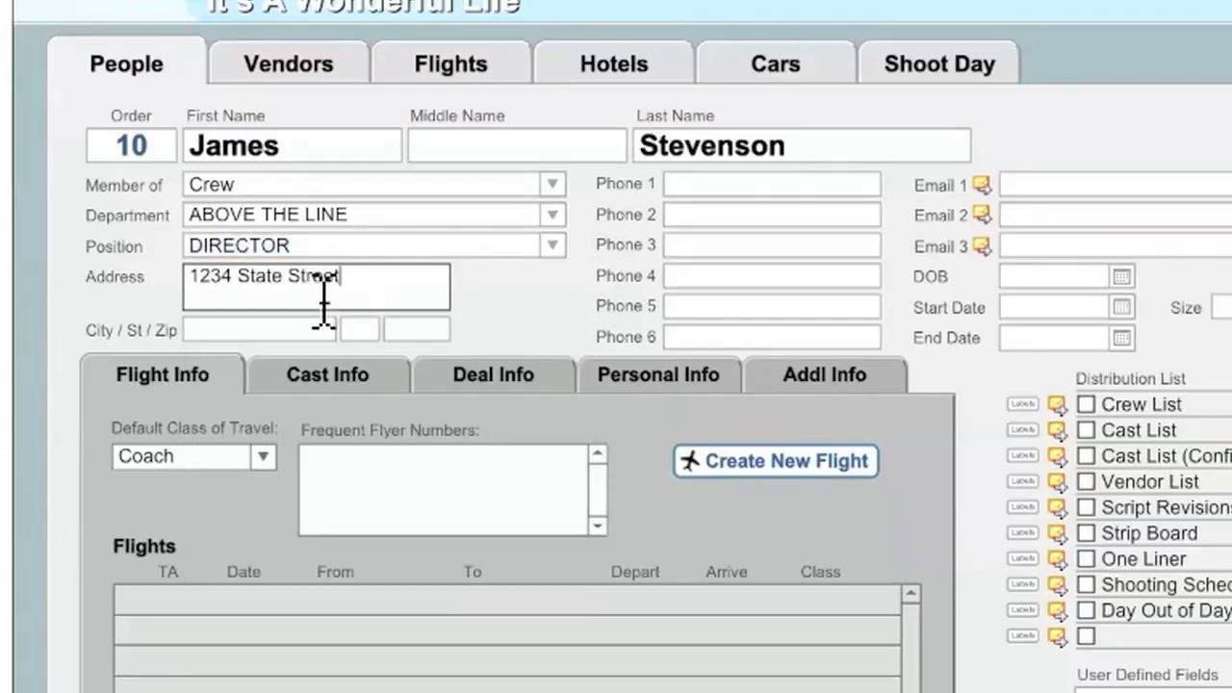
key("Tab")
type("Los Angeles")
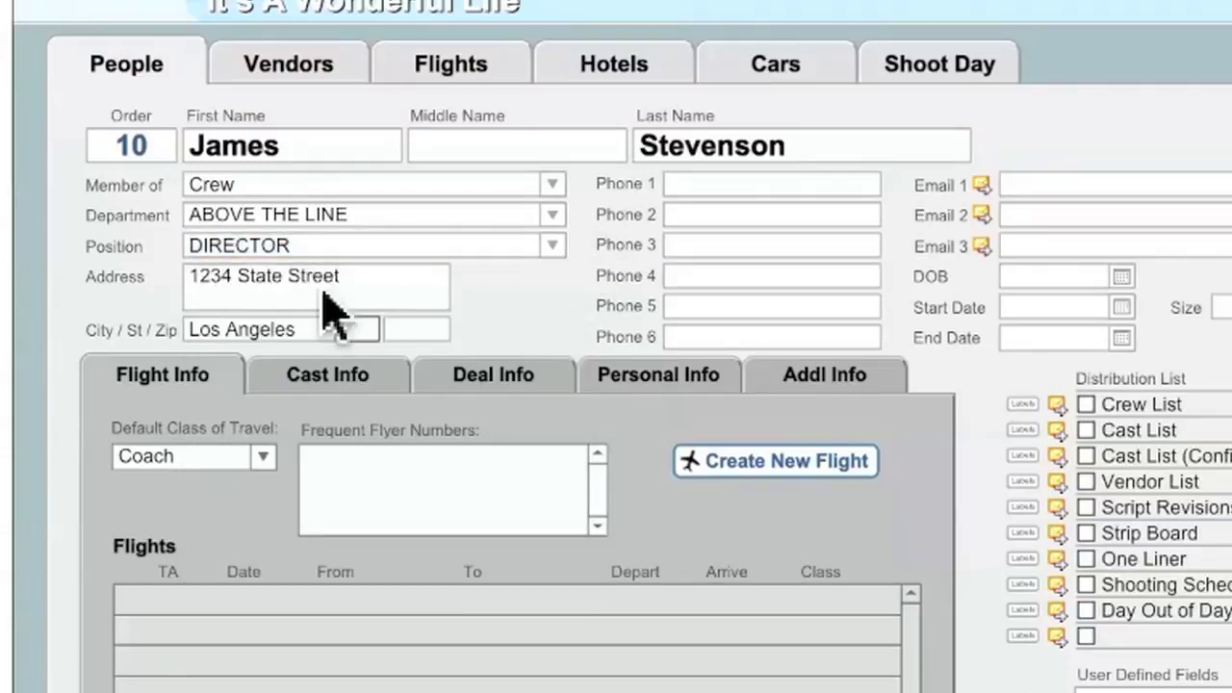
key("Tab")
type("CA")
key("Tab")
type("90069")
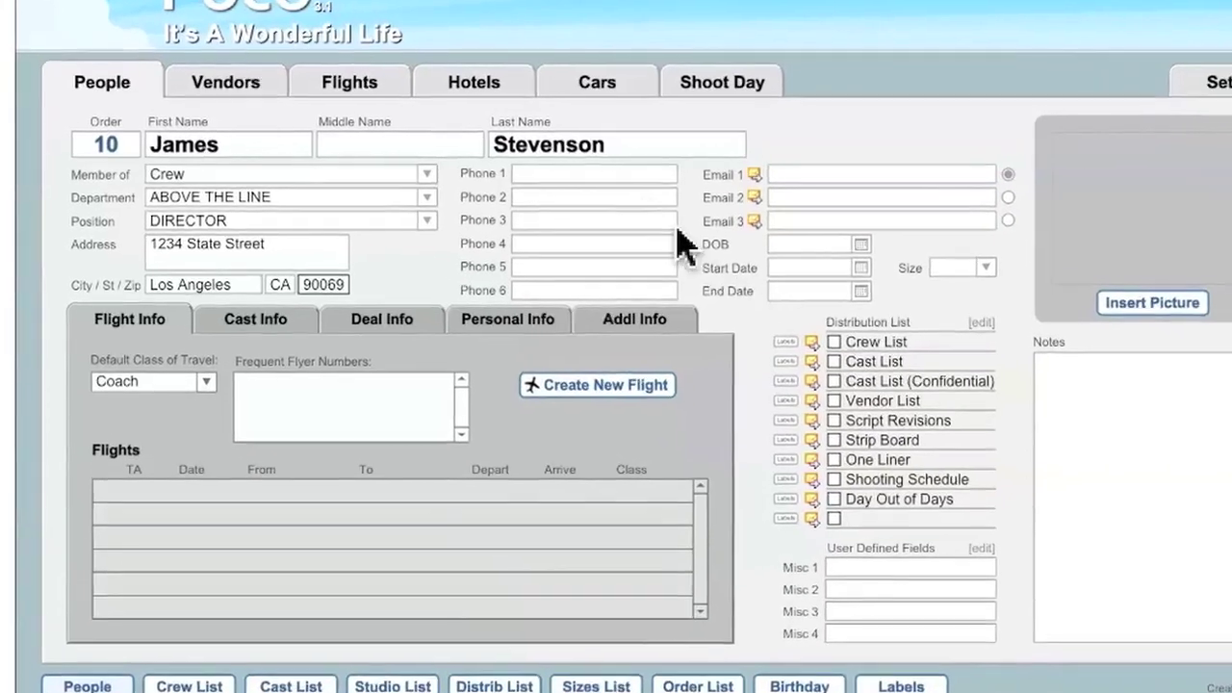
Enter a home number tagged H in Phone 1 and a mobile number tagged M in Phone 2
left_click(631, 175)
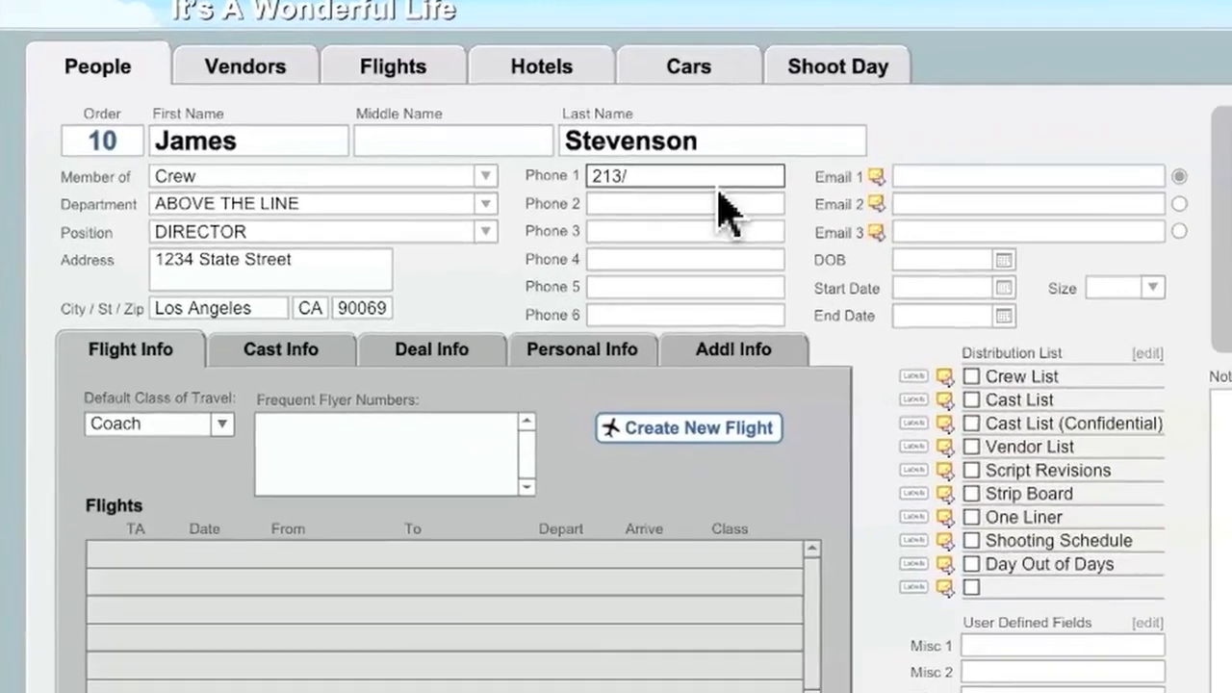
key("Tab")
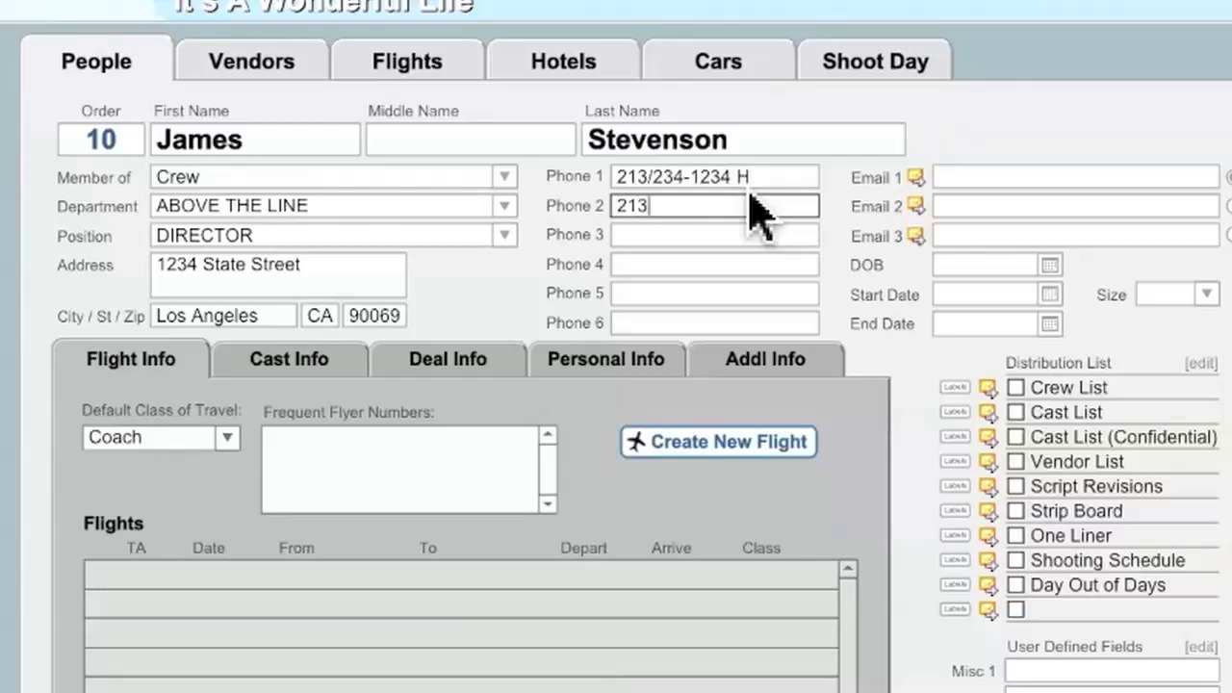
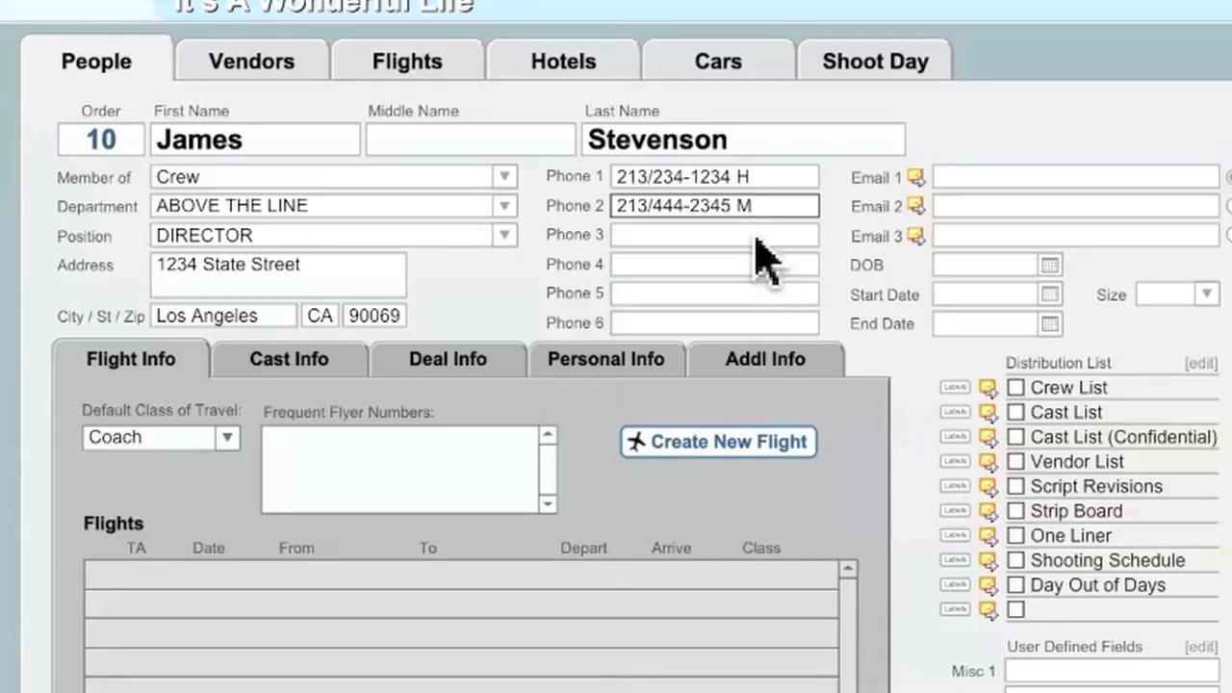
Enter the director's primary and secondary e-mail addresses in Email 1 and Email 2
left_click(996, 177)
left_click(747, 199)
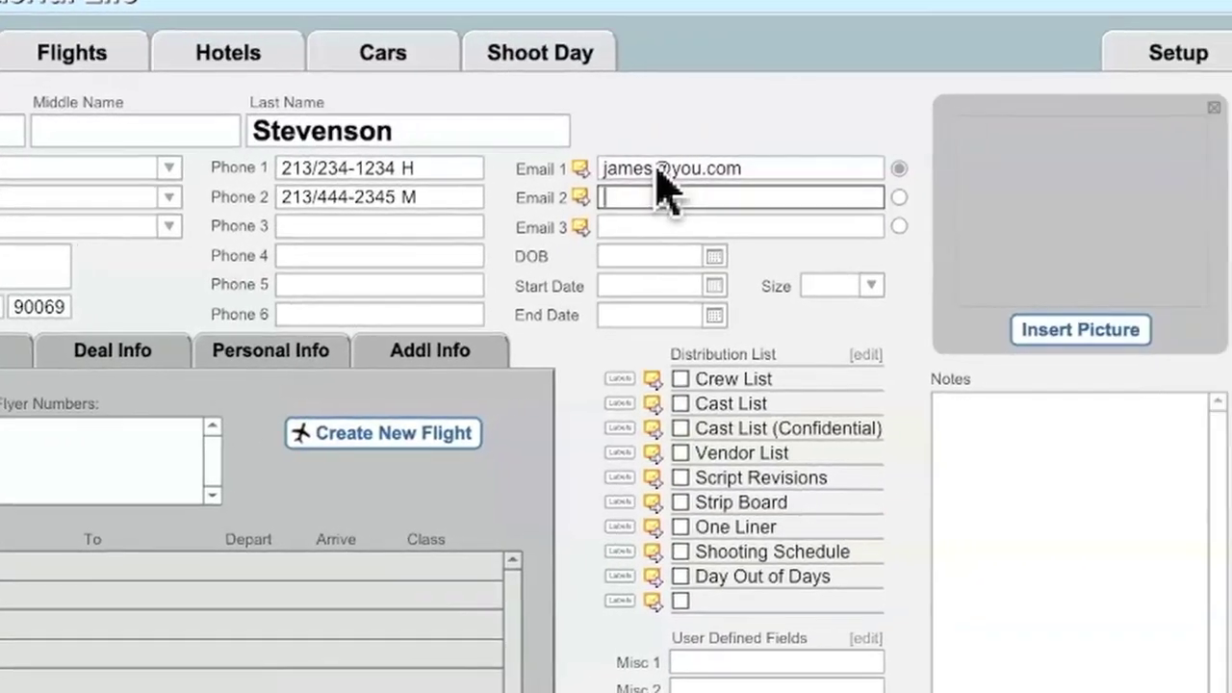
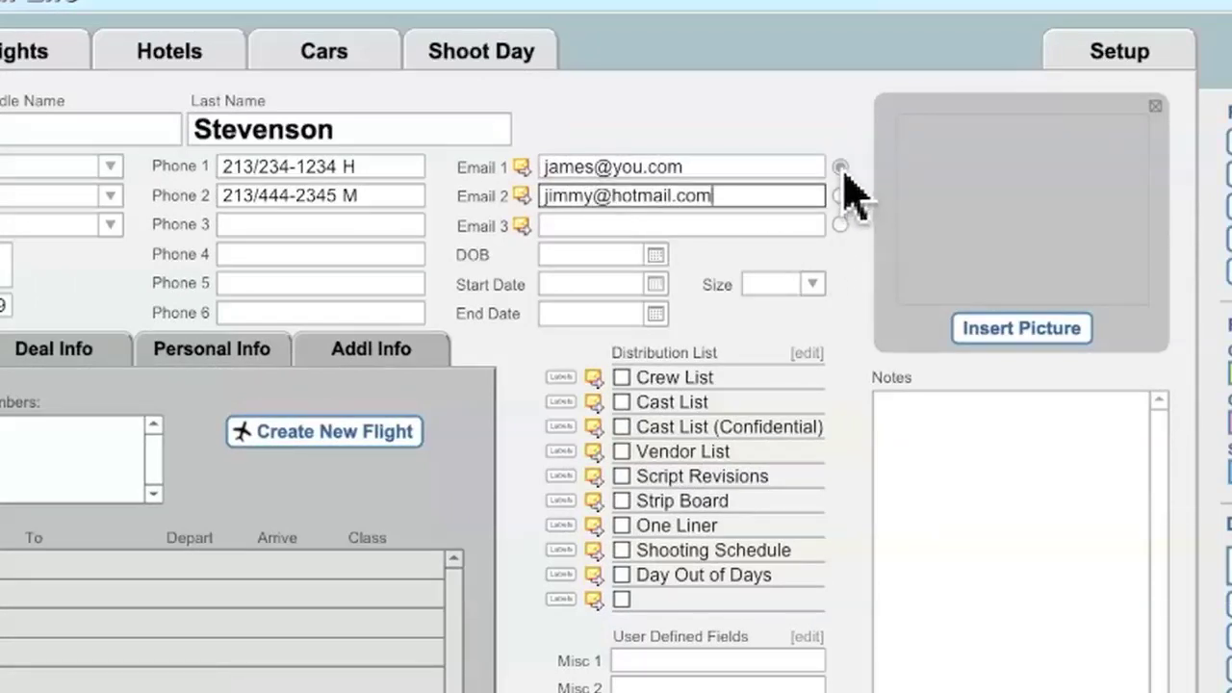
mouse_move(844, 173)
left_click(845, 193)
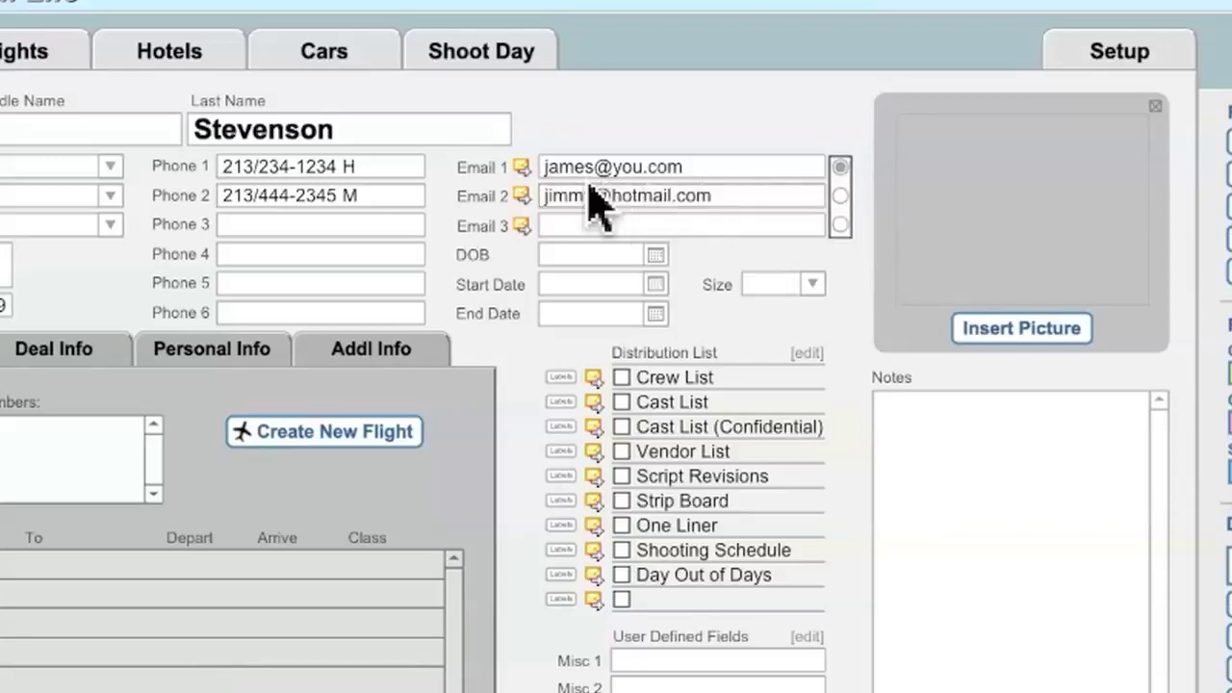
Set the date of birth to 2/15/70 and the clothing size to L
left_click(598, 256)
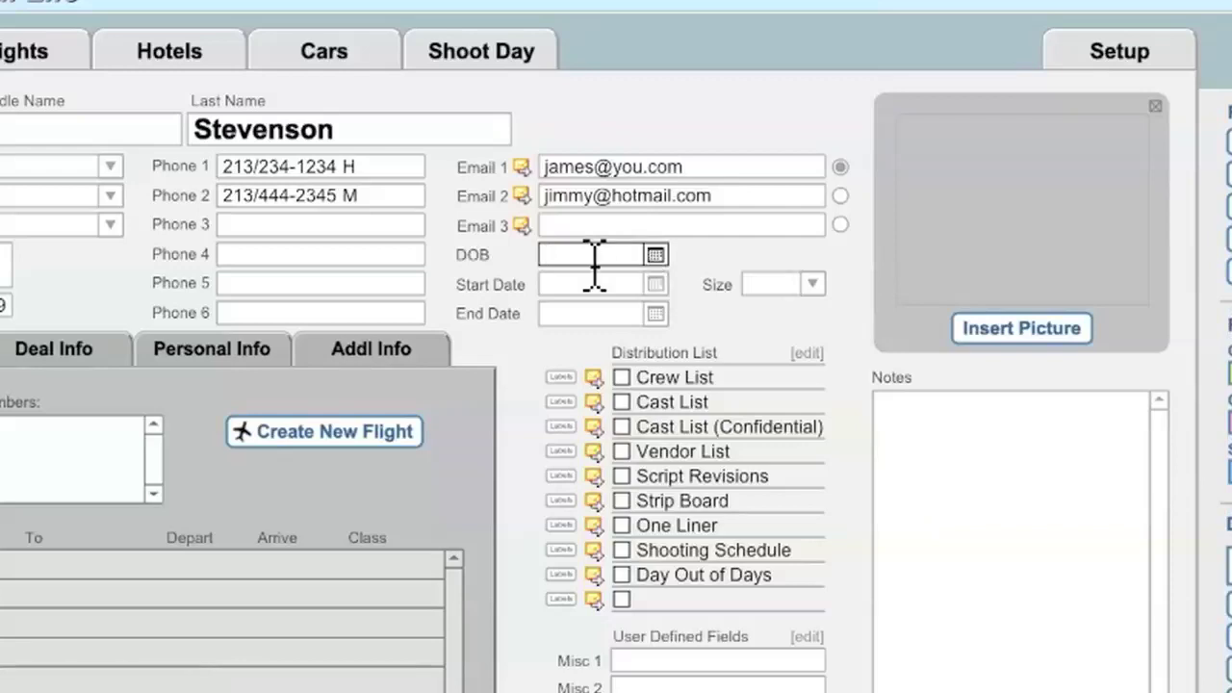
left_click(661, 256)
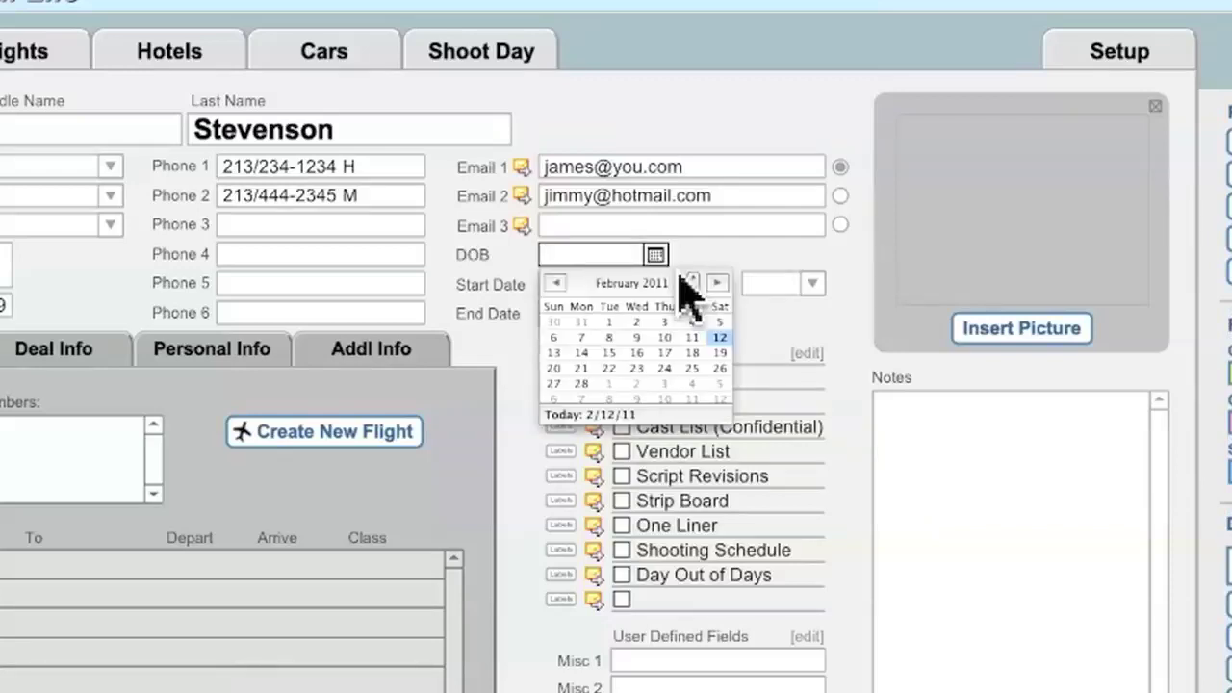
left_click(610, 354)
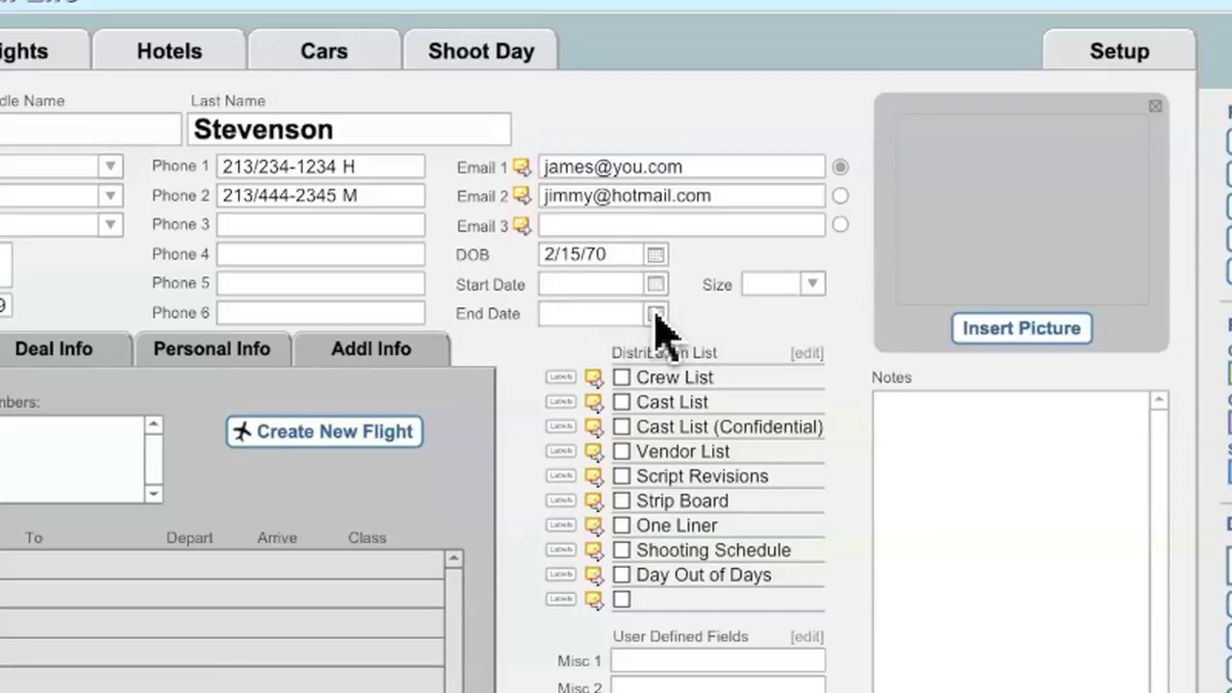
left_click(814, 285)
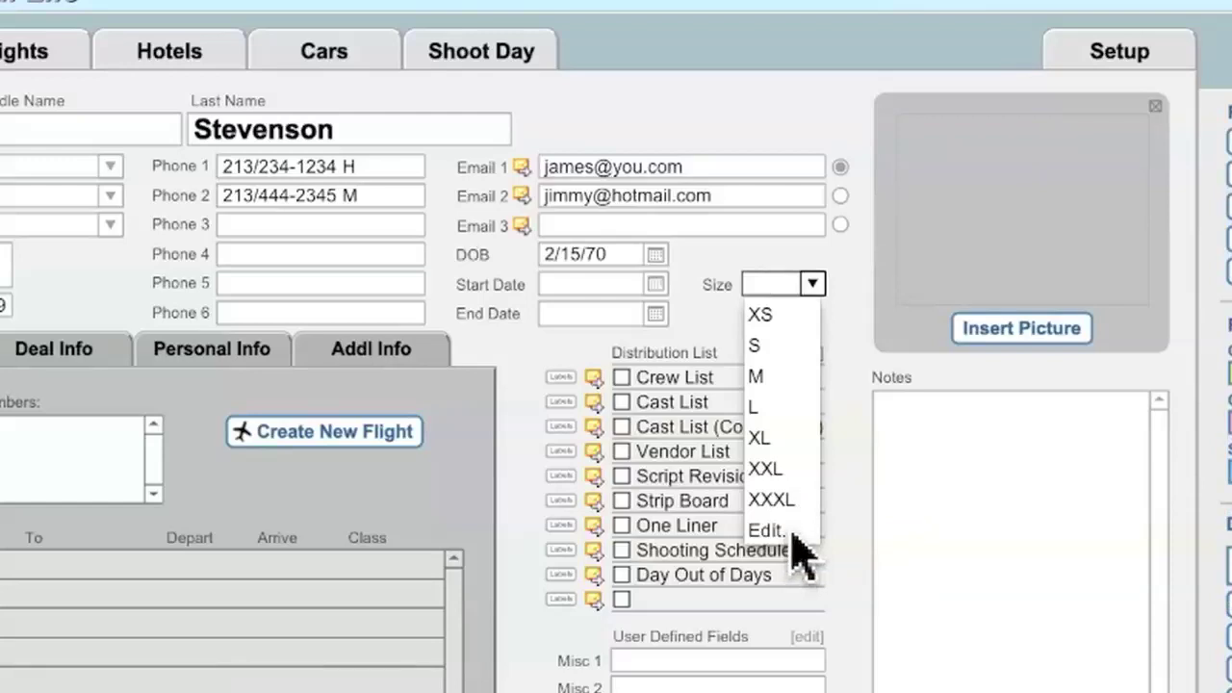
left_click(776, 416)
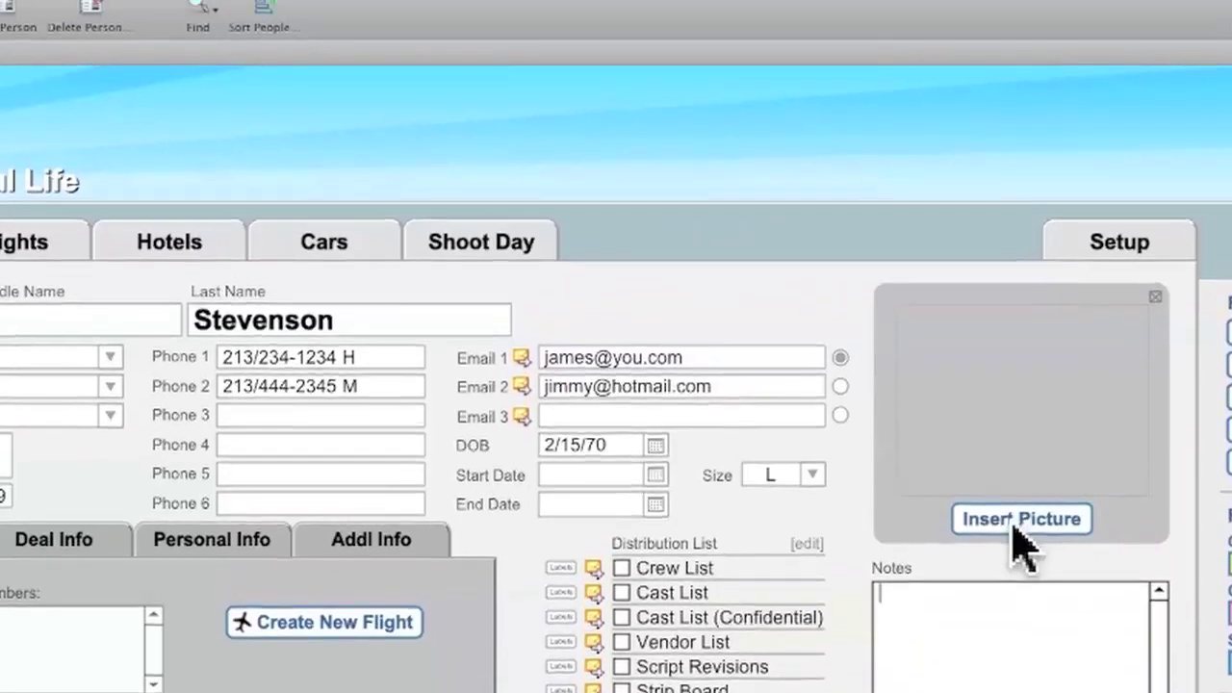
Insert james.png from the Images folder as the director's photo
left_click(1020, 424)
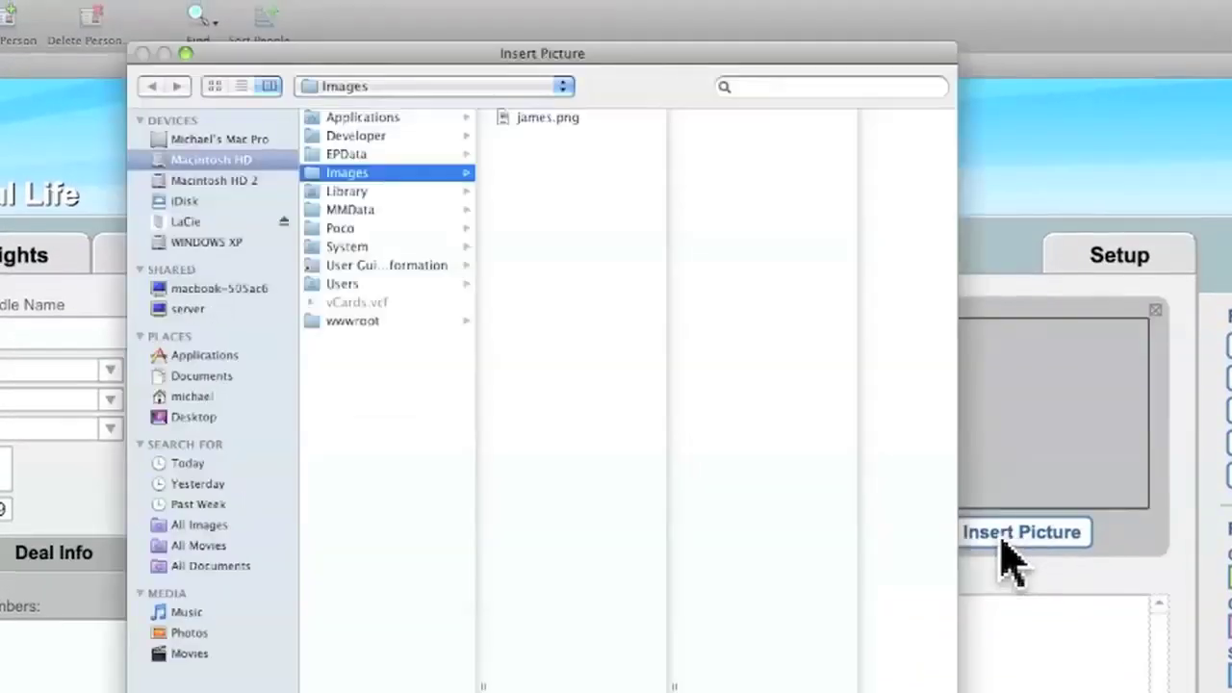
double_click(541, 123)
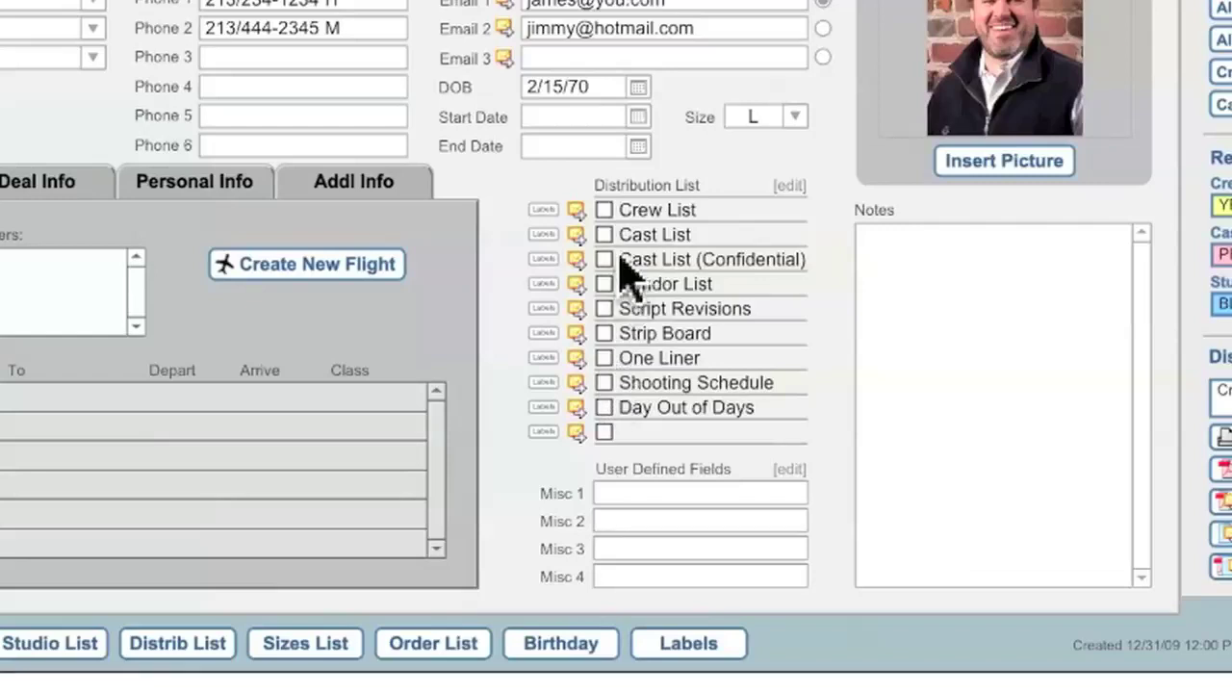
Tick Crew List, Cast List, Script Revisions, Shooting Schedule and Day Out of Days distributions
left_click(603, 211)
left_click(604, 235)
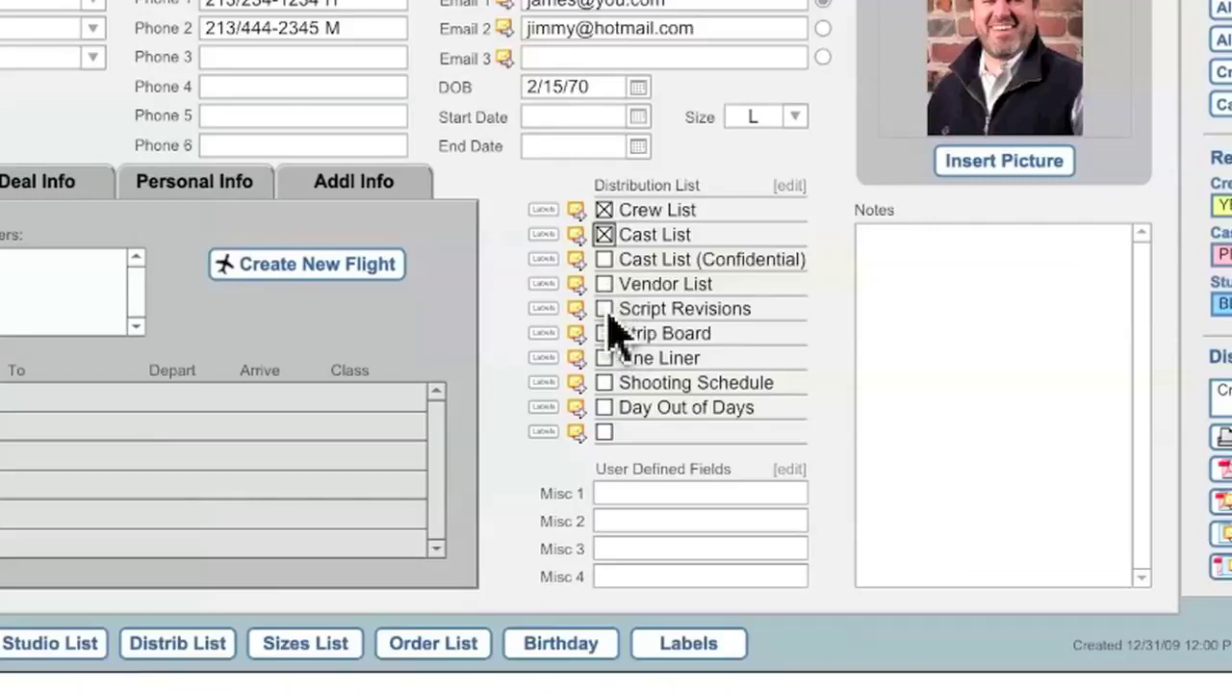
left_click(605, 309)
left_click(606, 384)
left_click(605, 408)
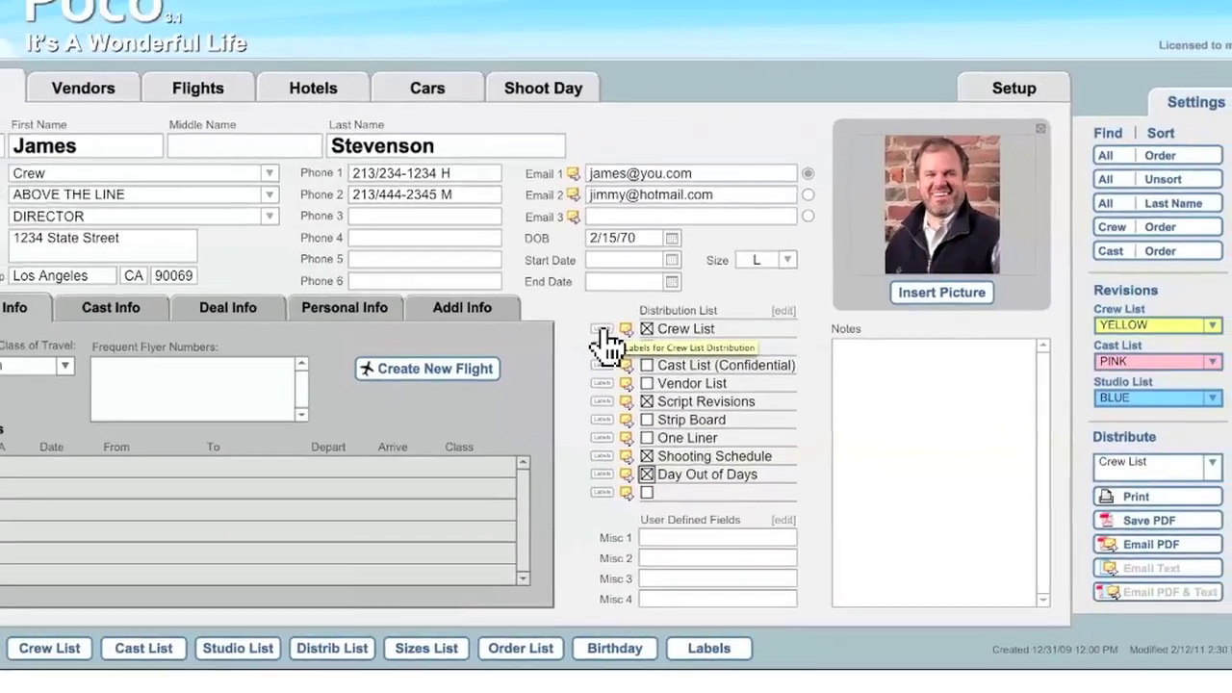
left_click(587, 302)
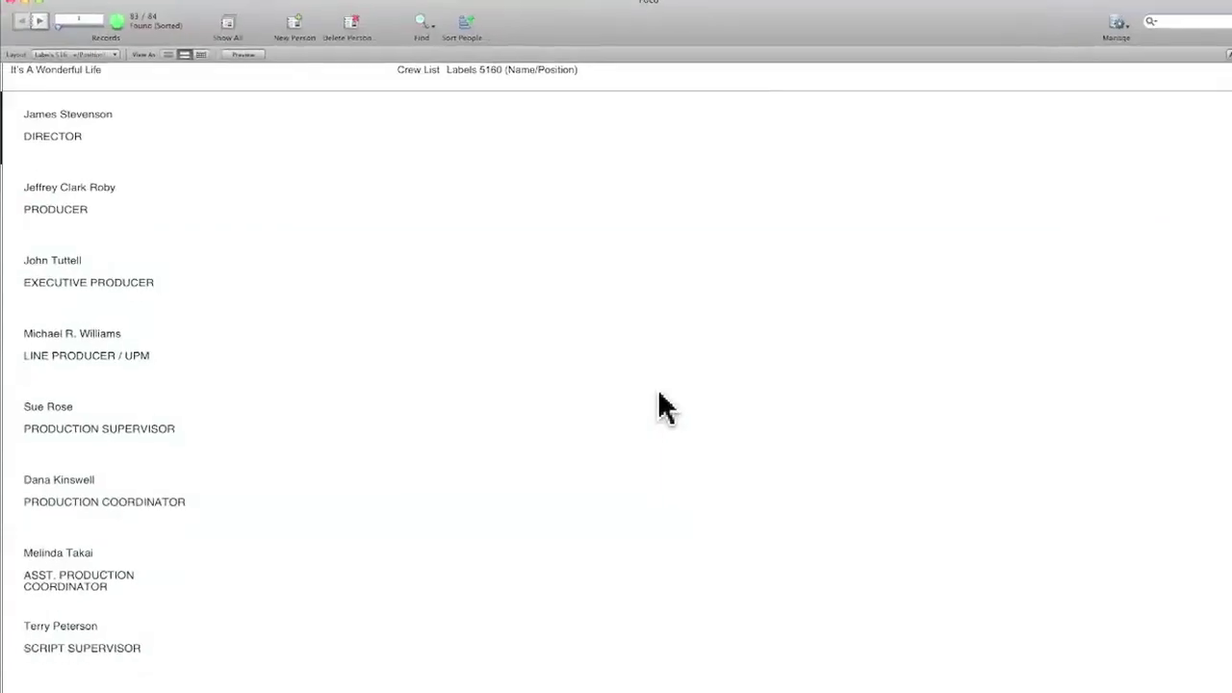
left_click(286, 44)
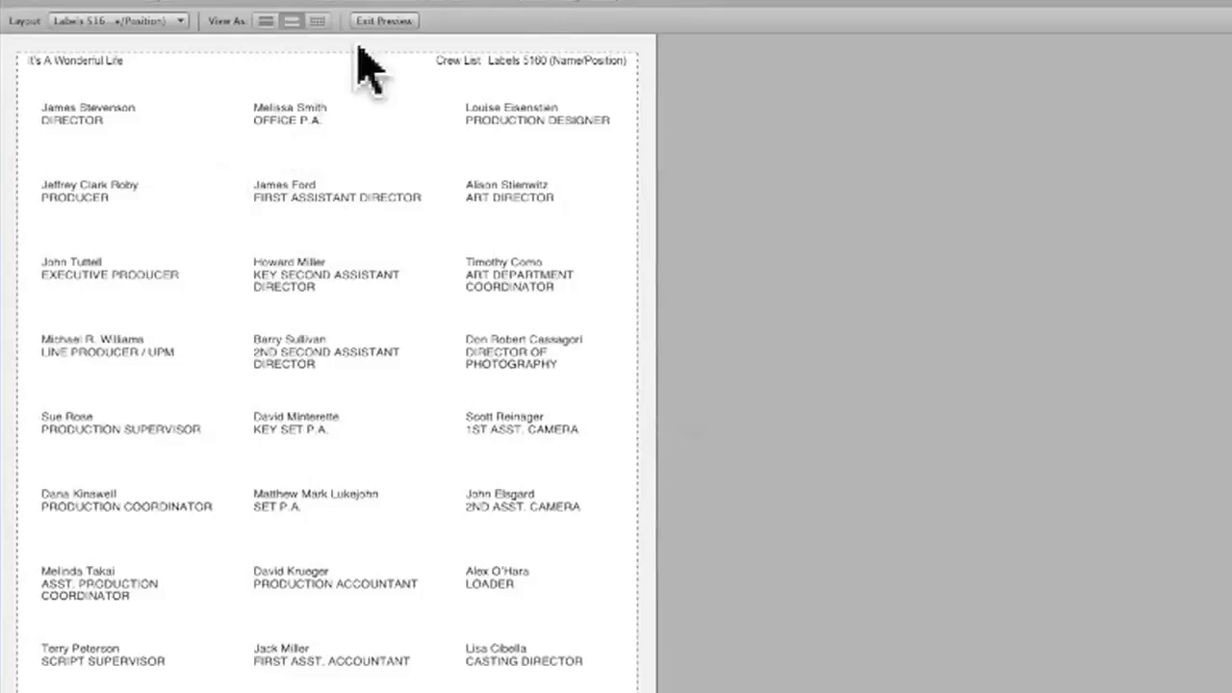
left_click(384, 20)
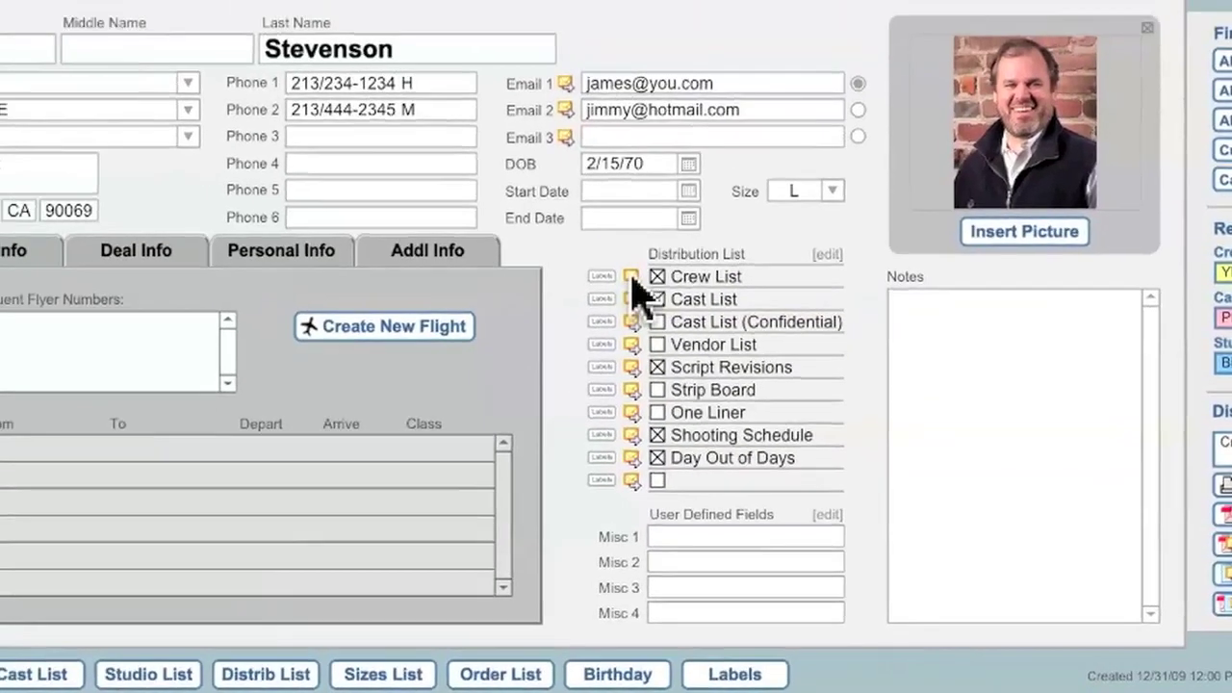
Create the Crew List e-mail to the crew with the list attached as a PDF
left_click(629, 273)
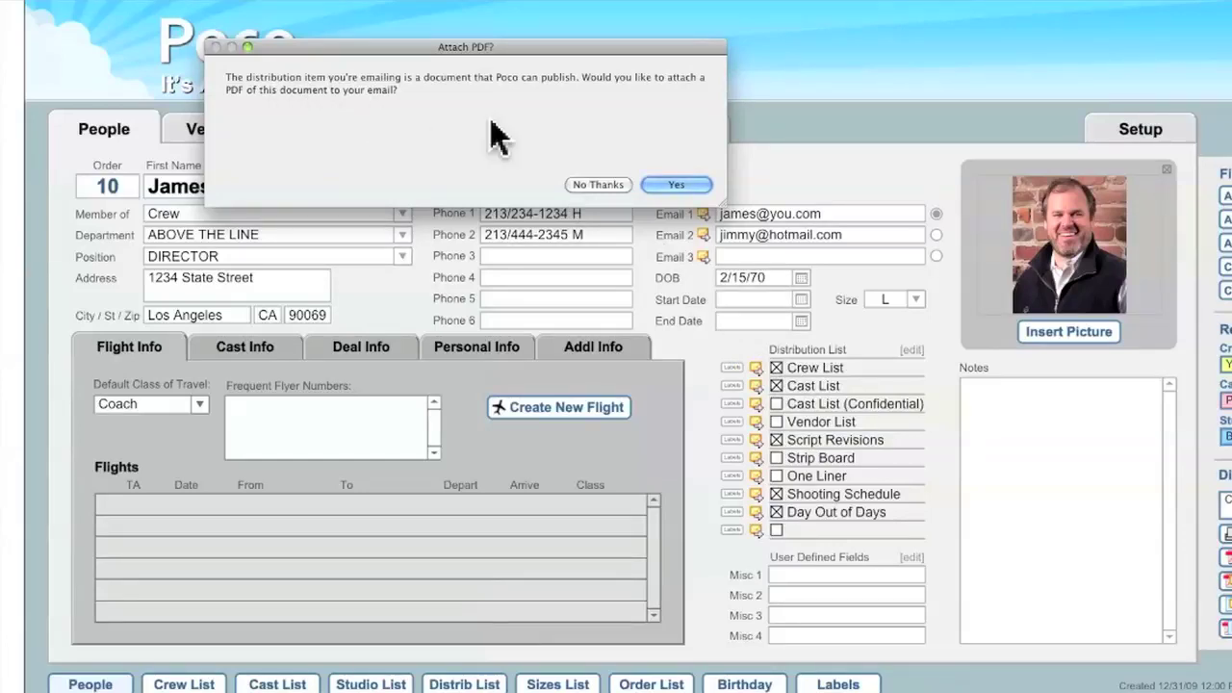
left_click(662, 188)
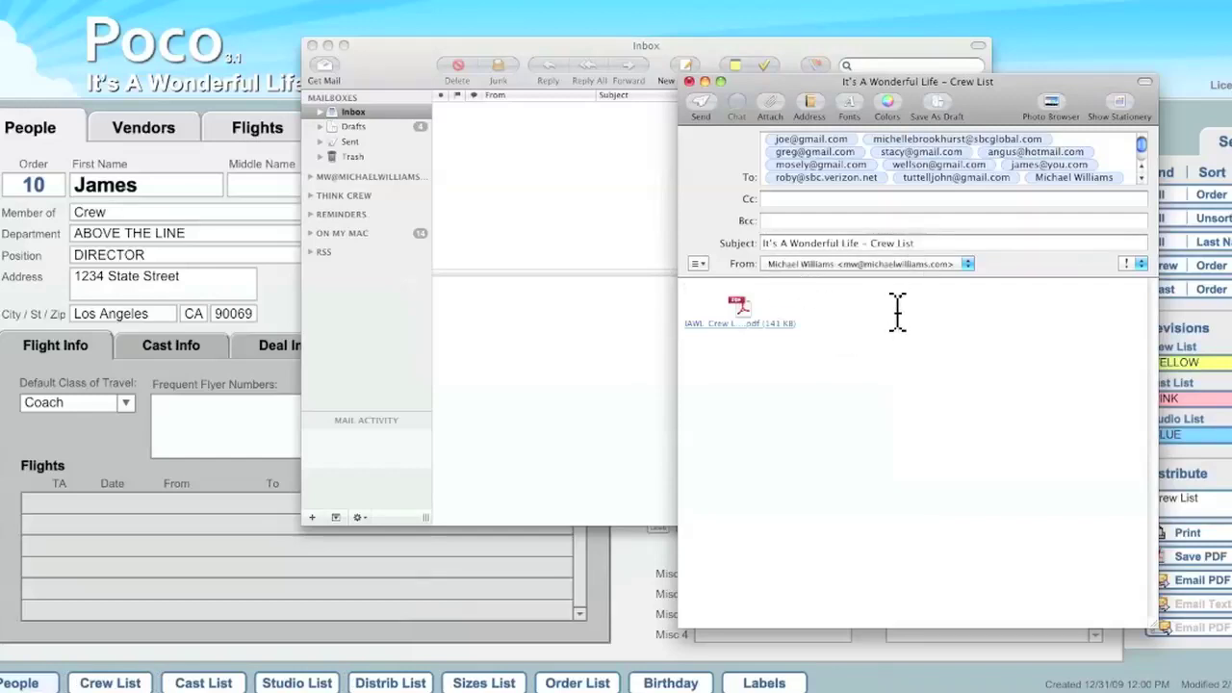
Send the crew list e-mail from Mail and bring the director's Poco record forward
left_click(712, 121)
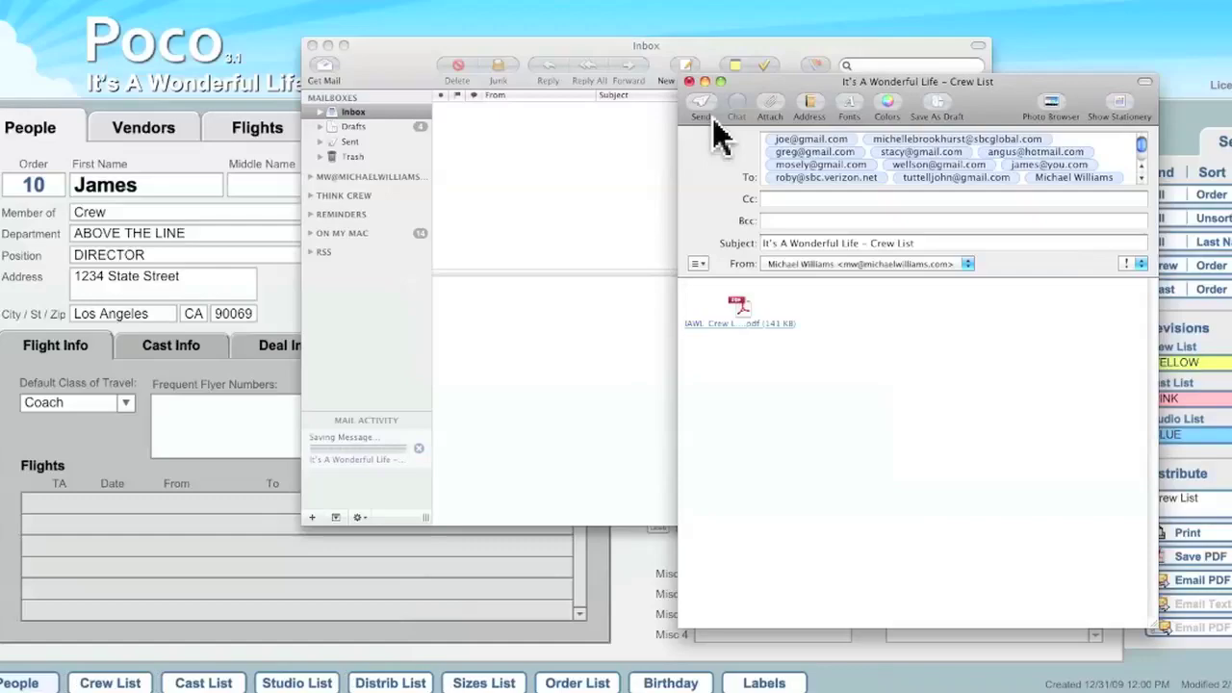
left_click(692, 15)
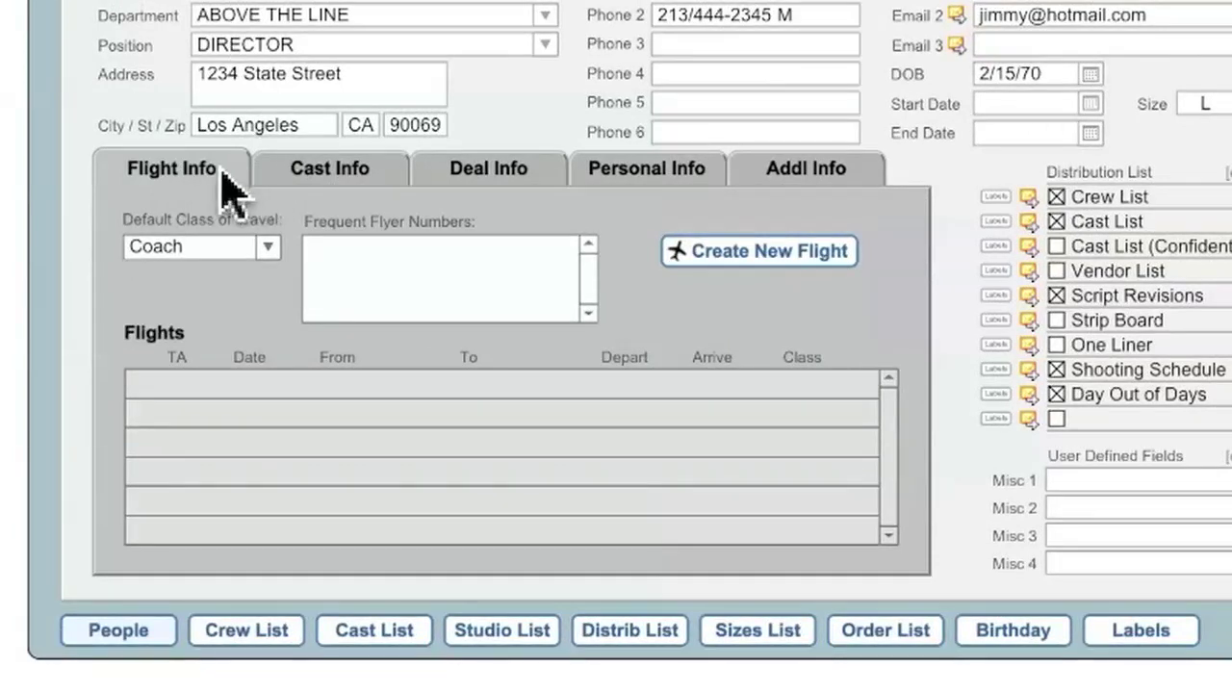
Step through the director's Cast, Deal, Personal and Addl Info tabs to reach Flight Info
left_click(354, 175)
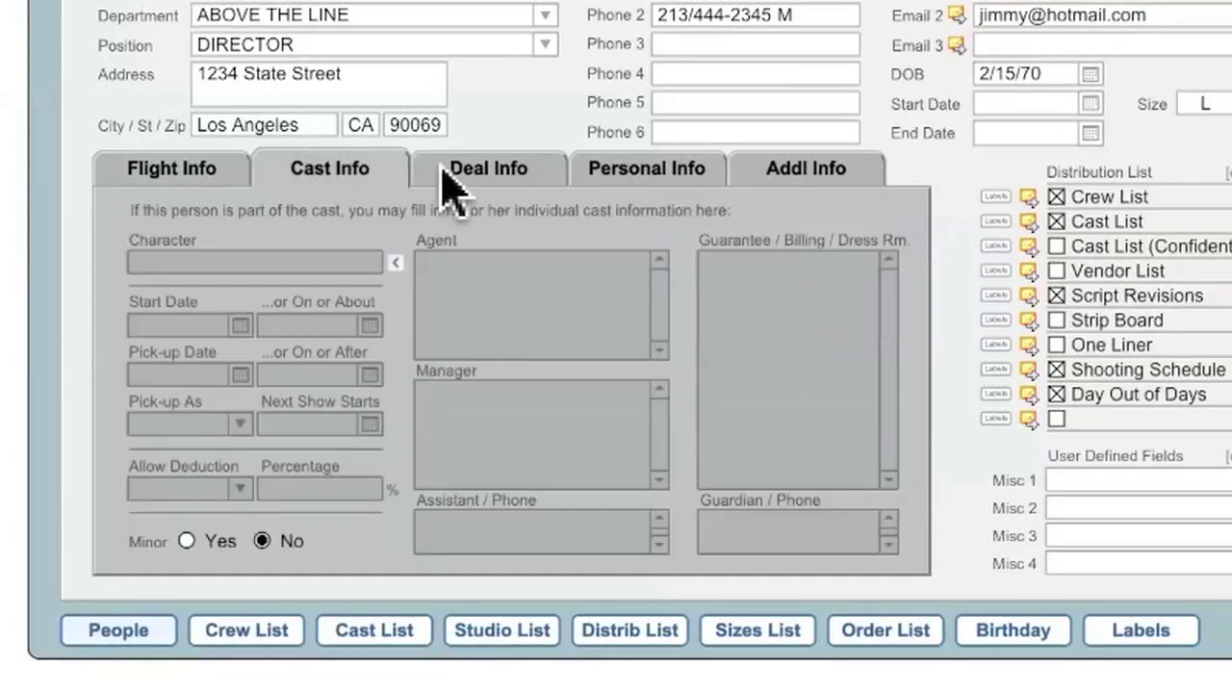
left_click(510, 175)
left_click(637, 175)
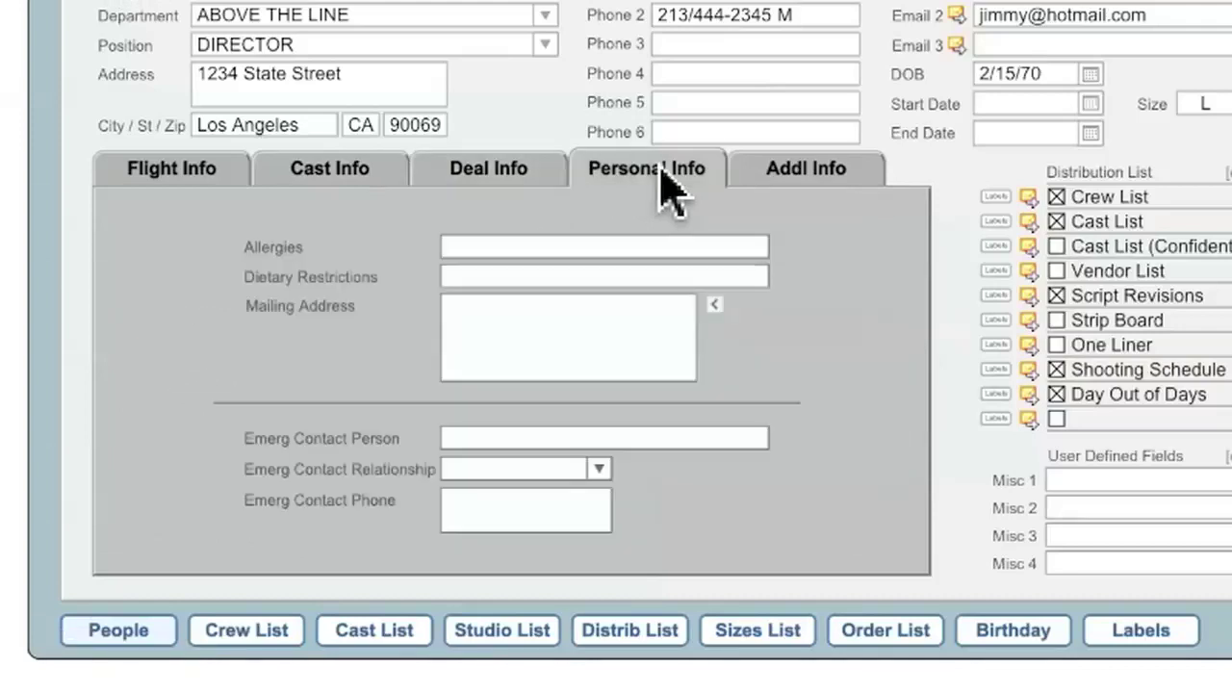
left_click(799, 175)
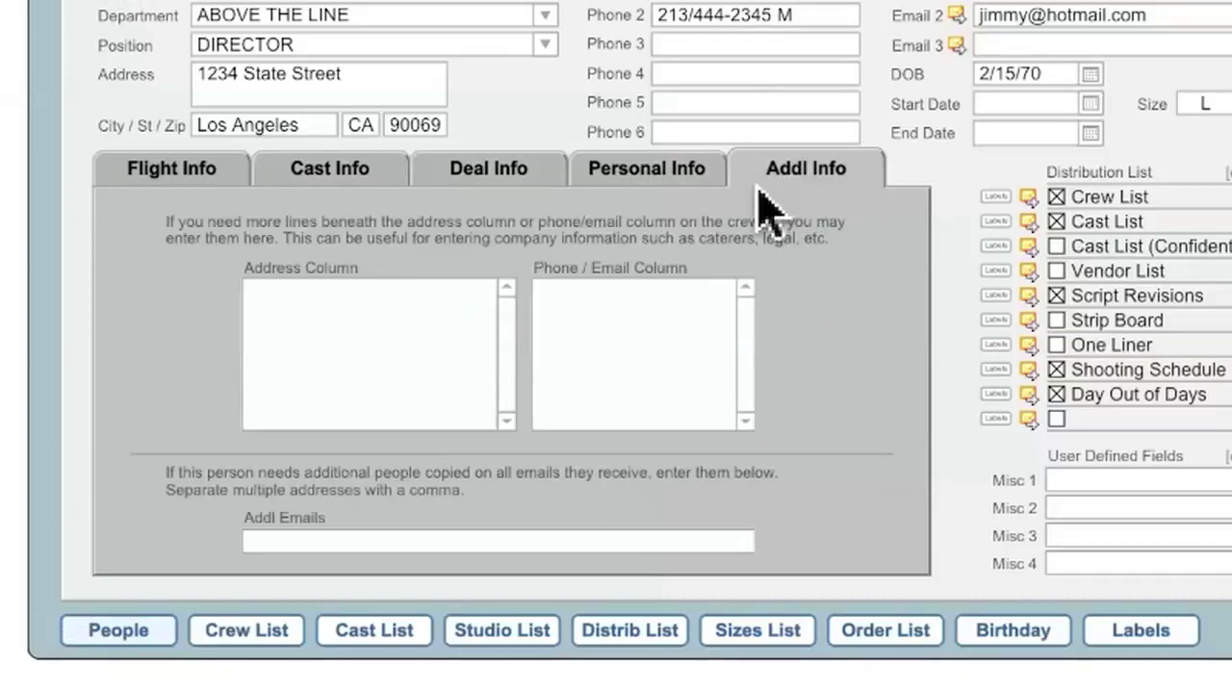
left_click(197, 173)
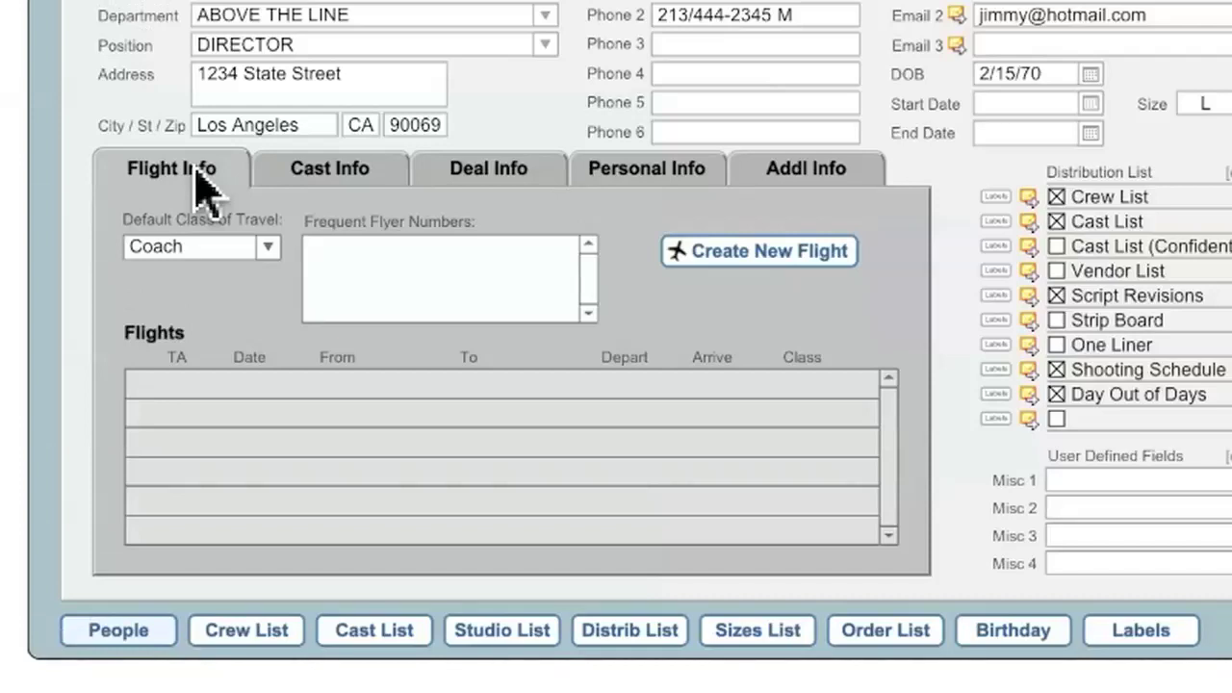
Set Default Class of Travel to First and enter his Delta frequent flyer number
left_click(268, 248)
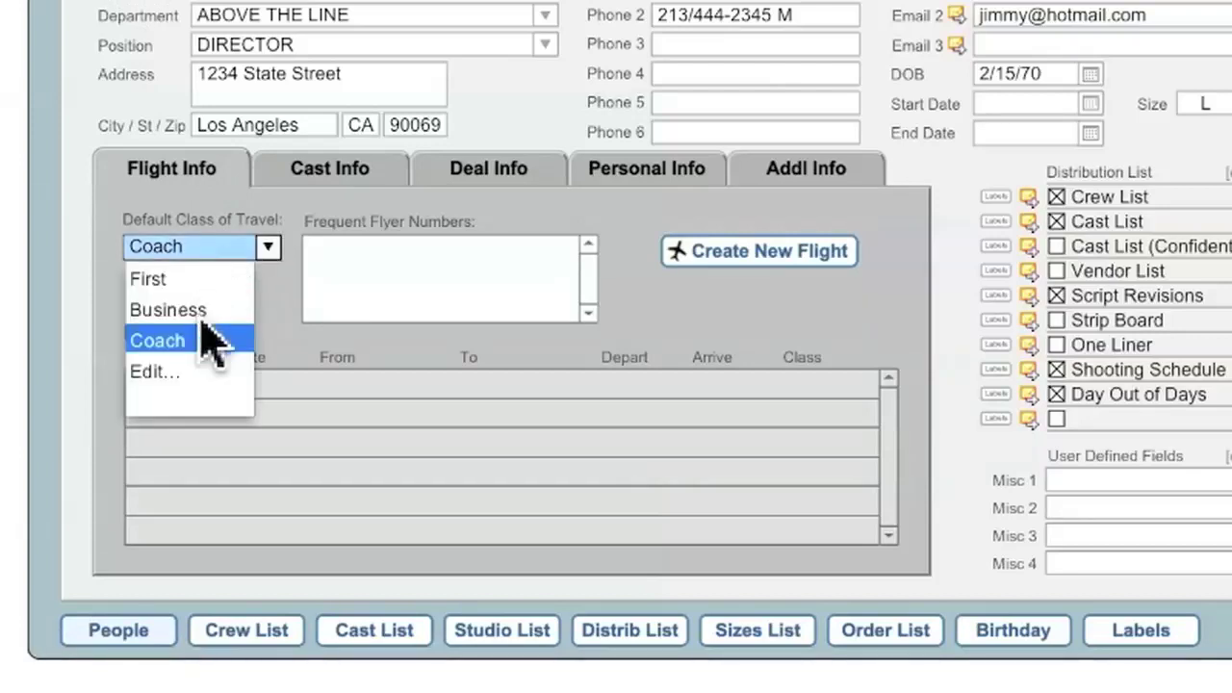
left_click(171, 279)
key("Tab")
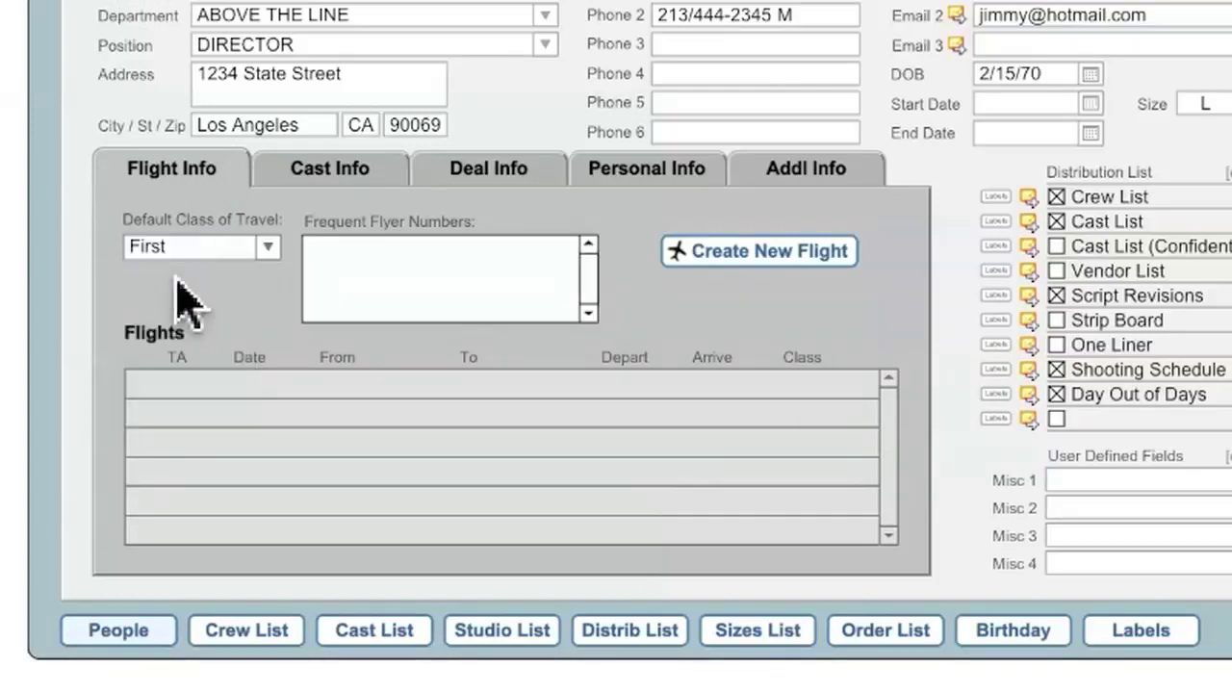
type("Delta 1234567890")
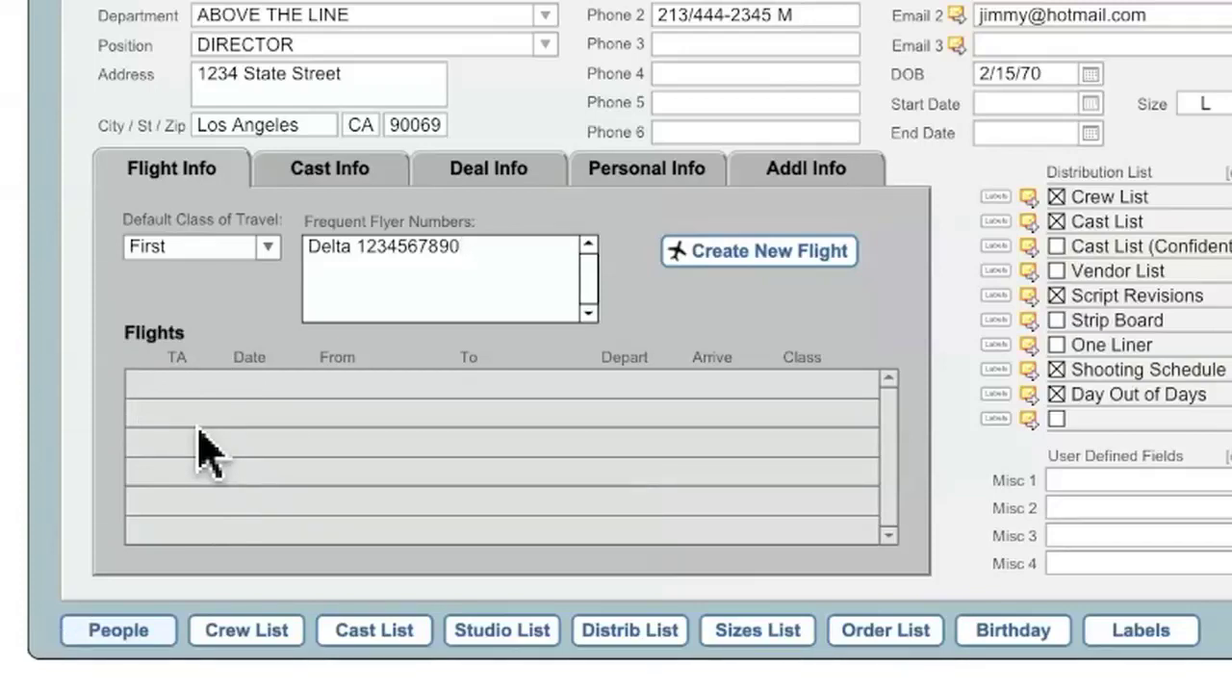
left_click(329, 171)
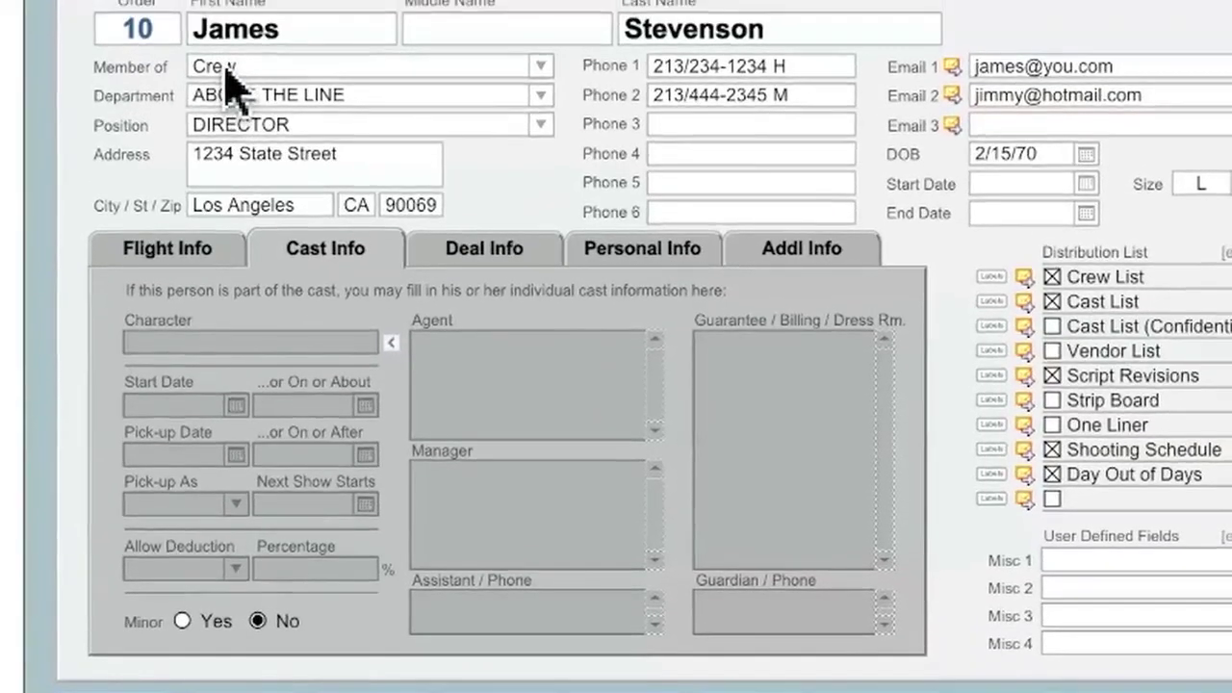
Switch the director's Member of group to Cast, then back to Crew
left_click(229, 77)
left_click(541, 66)
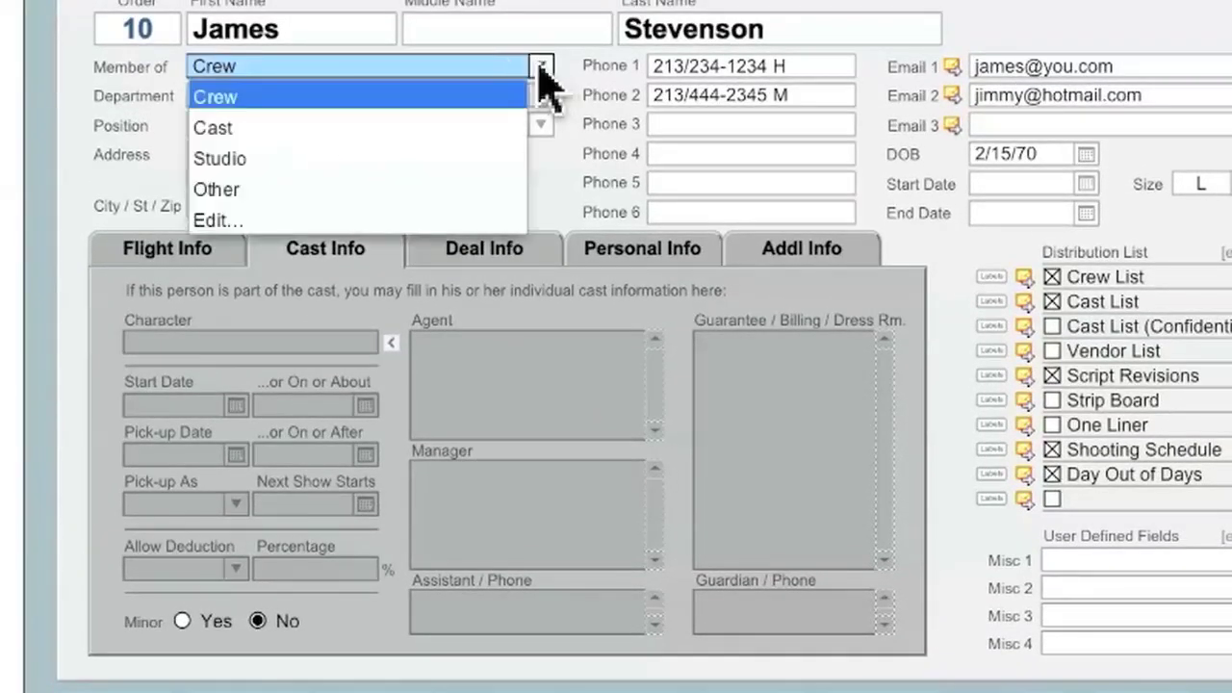
left_click(231, 128)
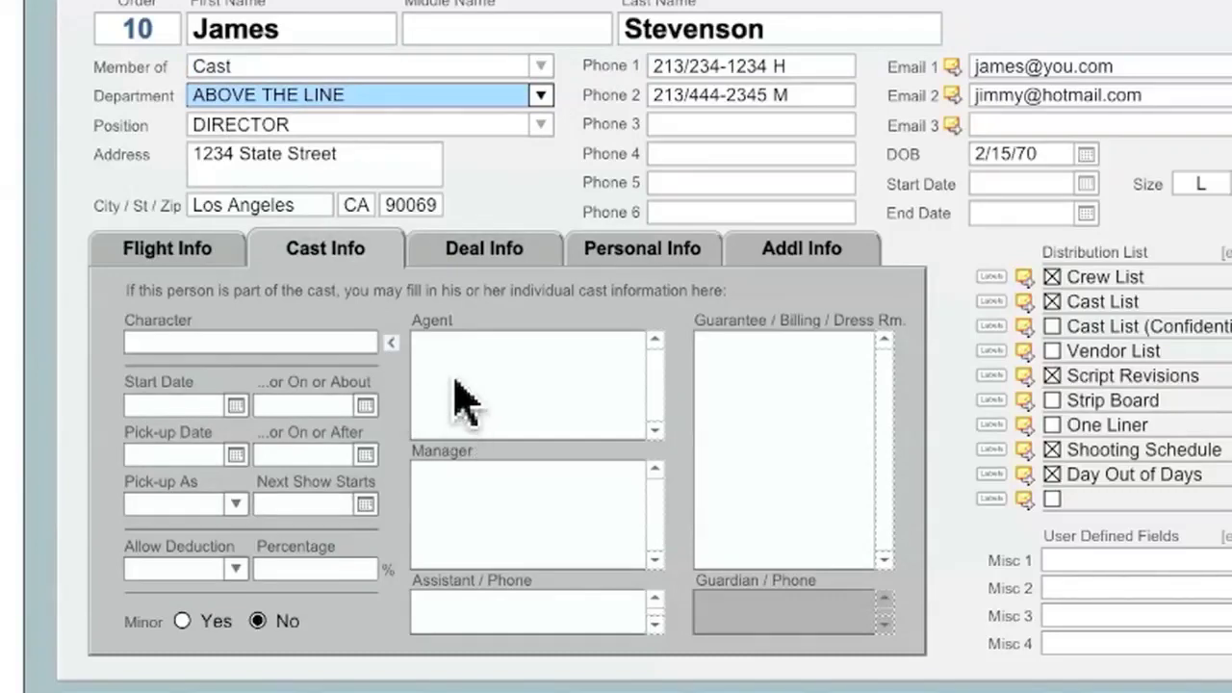
left_click(541, 67)
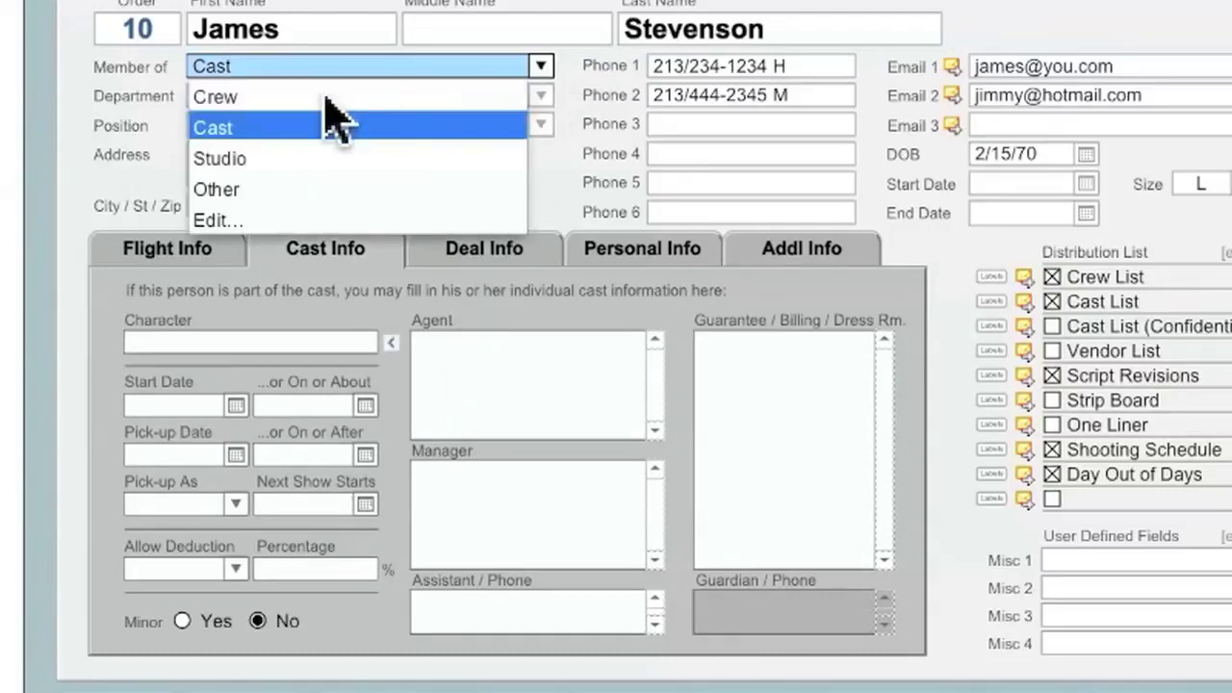
left_click(326, 96)
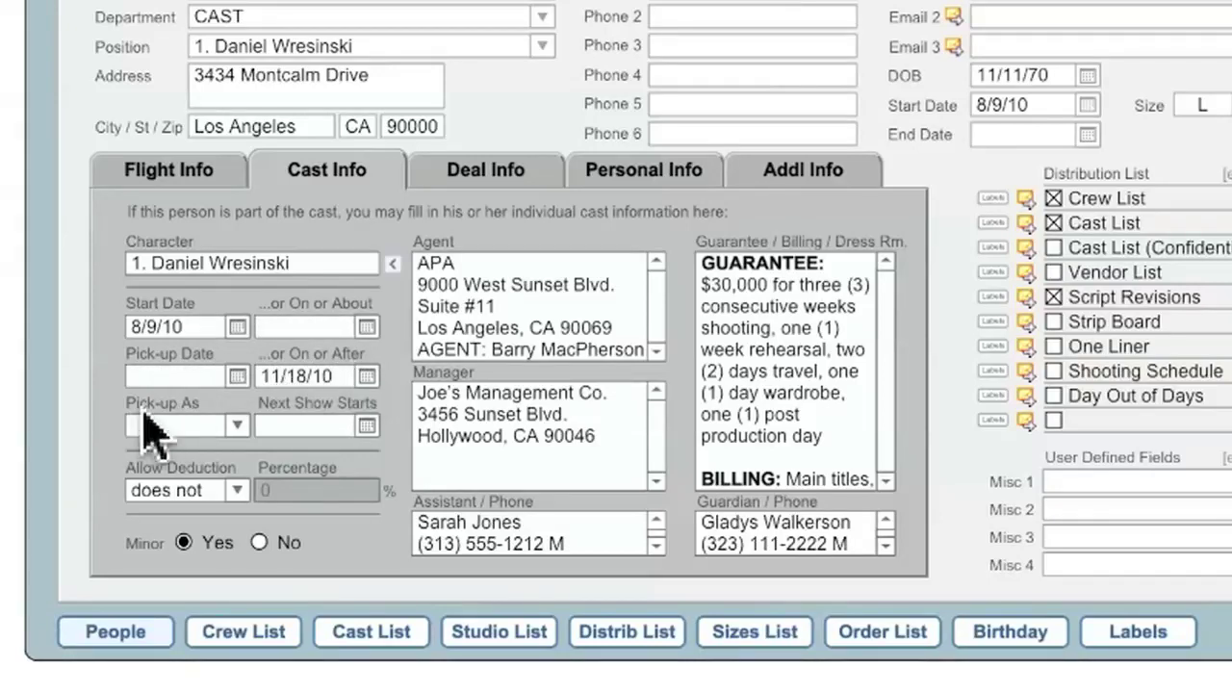
Review the cast member's pick-up options, agent, manager, assistant and billing notes, setting Minor to No
left_click(234, 425)
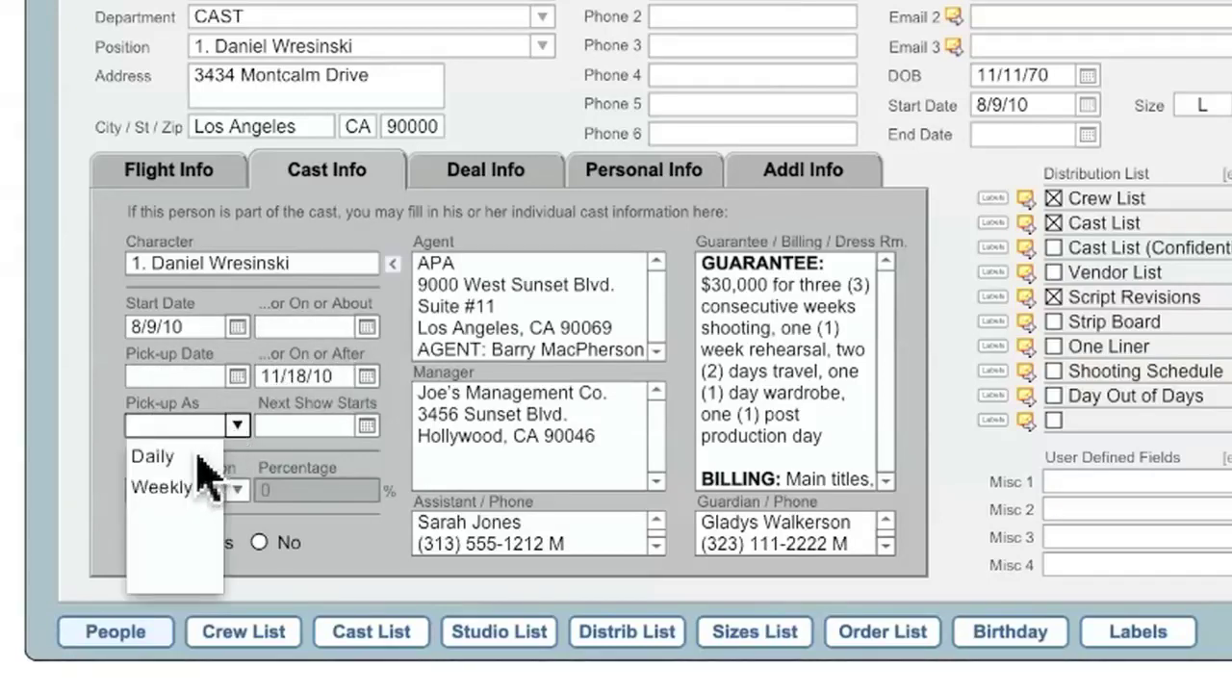
left_click(238, 423)
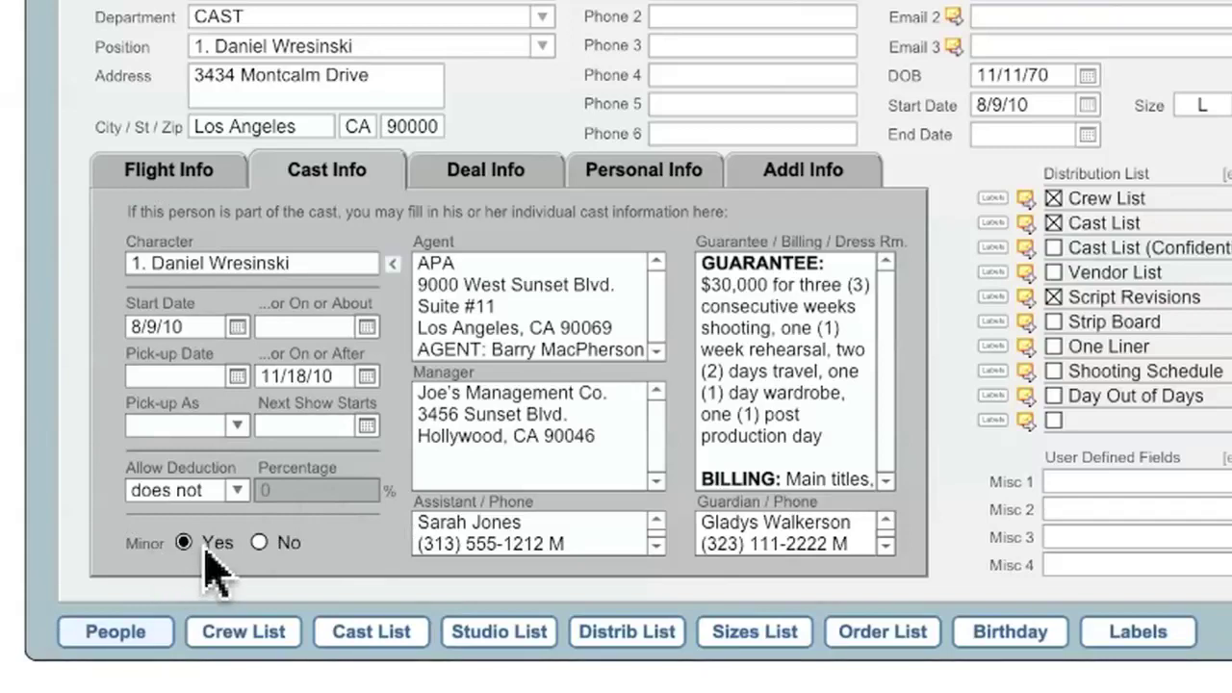
left_click(260, 543)
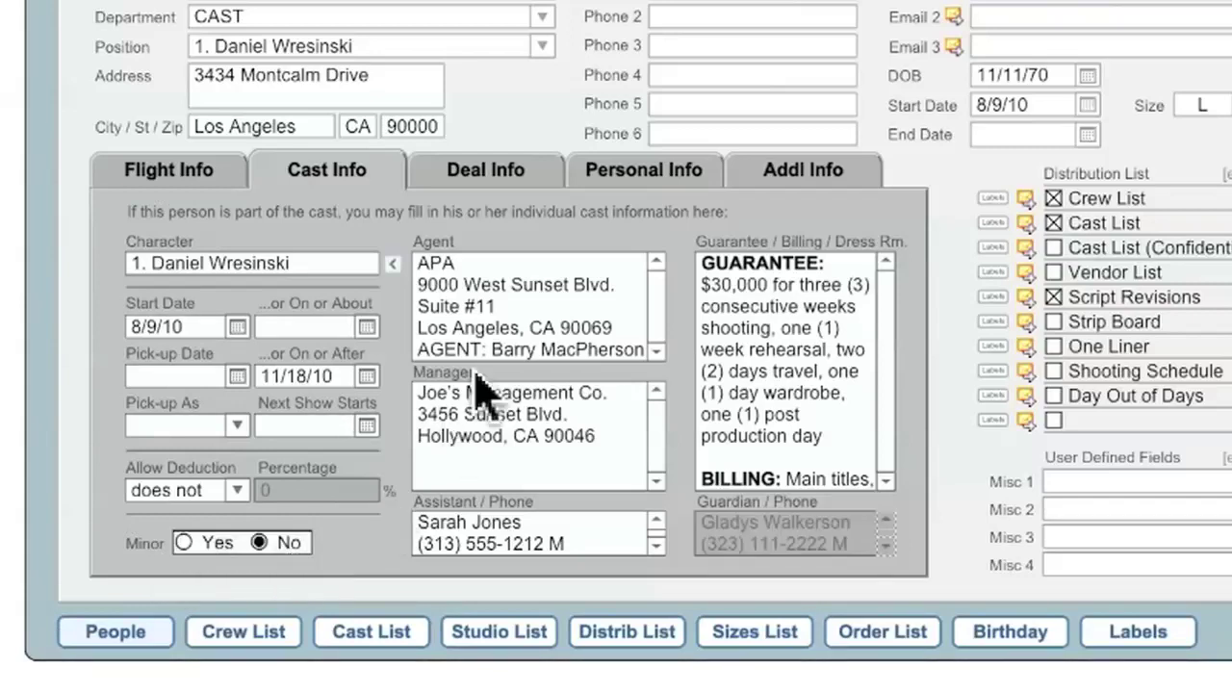
left_click(486, 304)
left_click(491, 441)
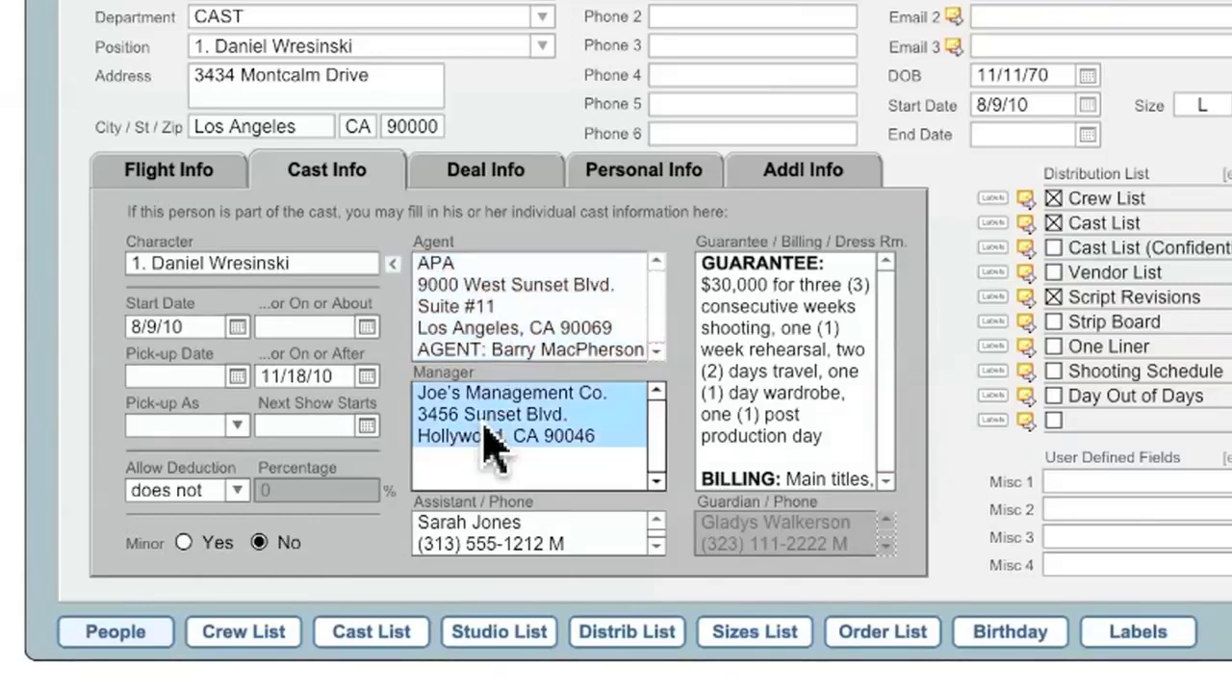
left_click(498, 542)
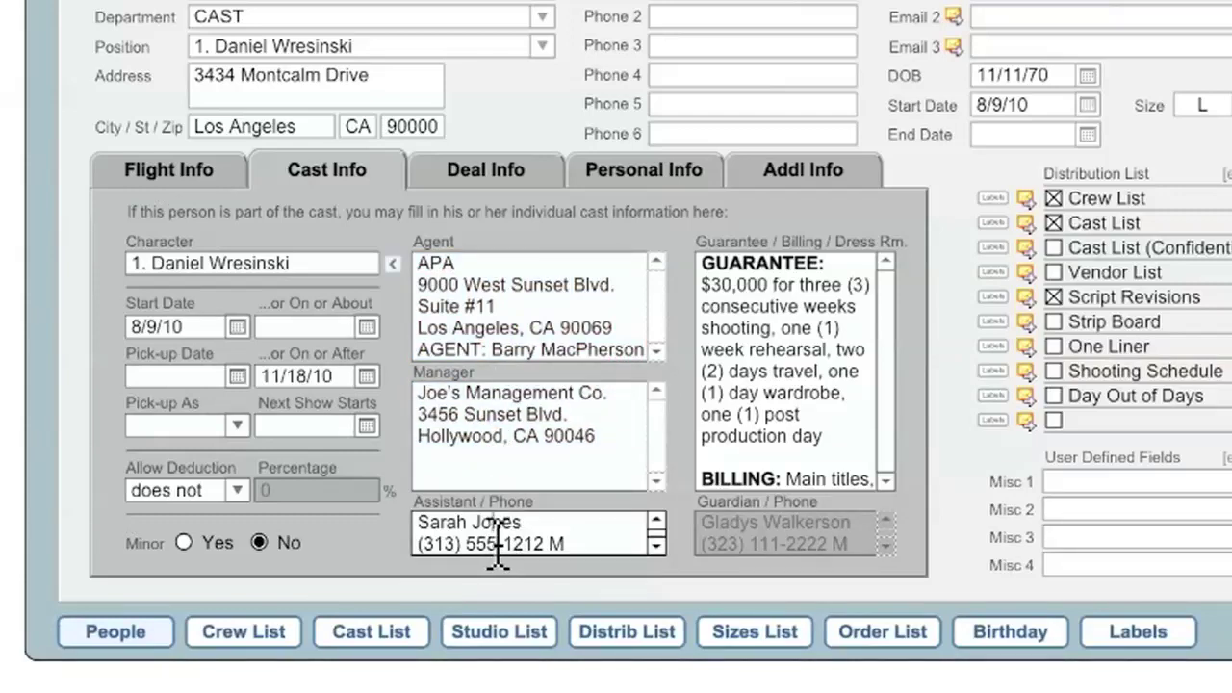
left_click(779, 371)
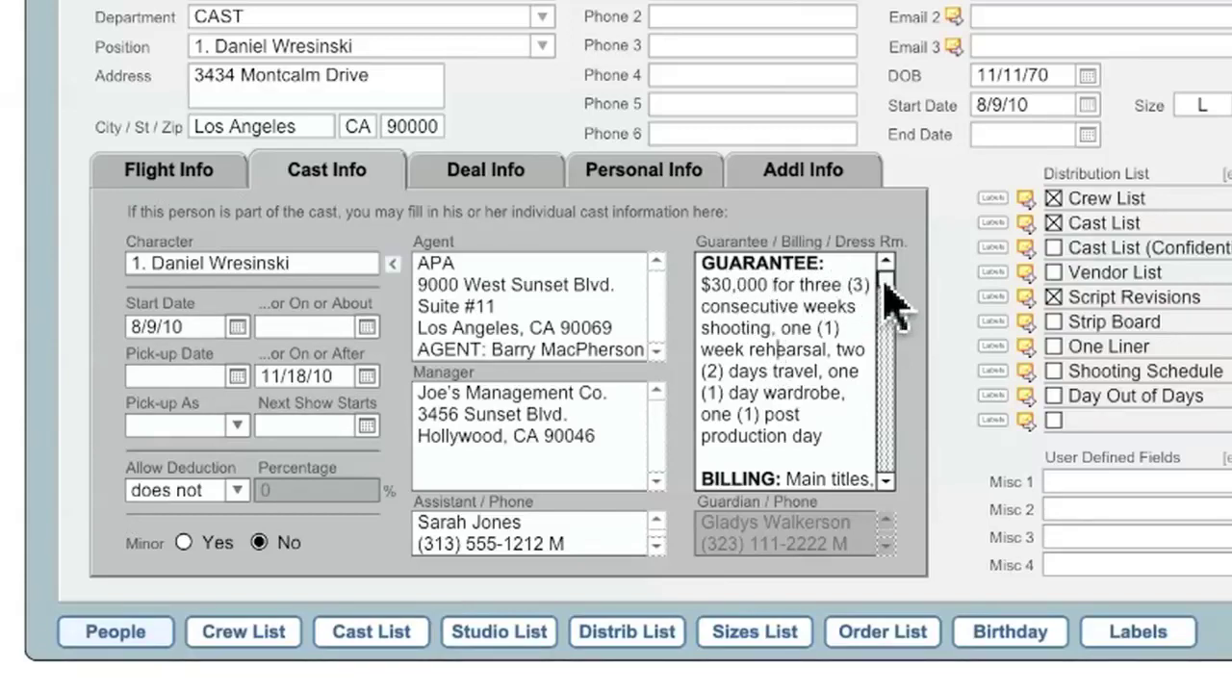
Set Minor back to Yes and bring up the cast member's Deal Info
left_click_drag(885, 304, 885, 319)
scroll(841, 404, "down", 2)
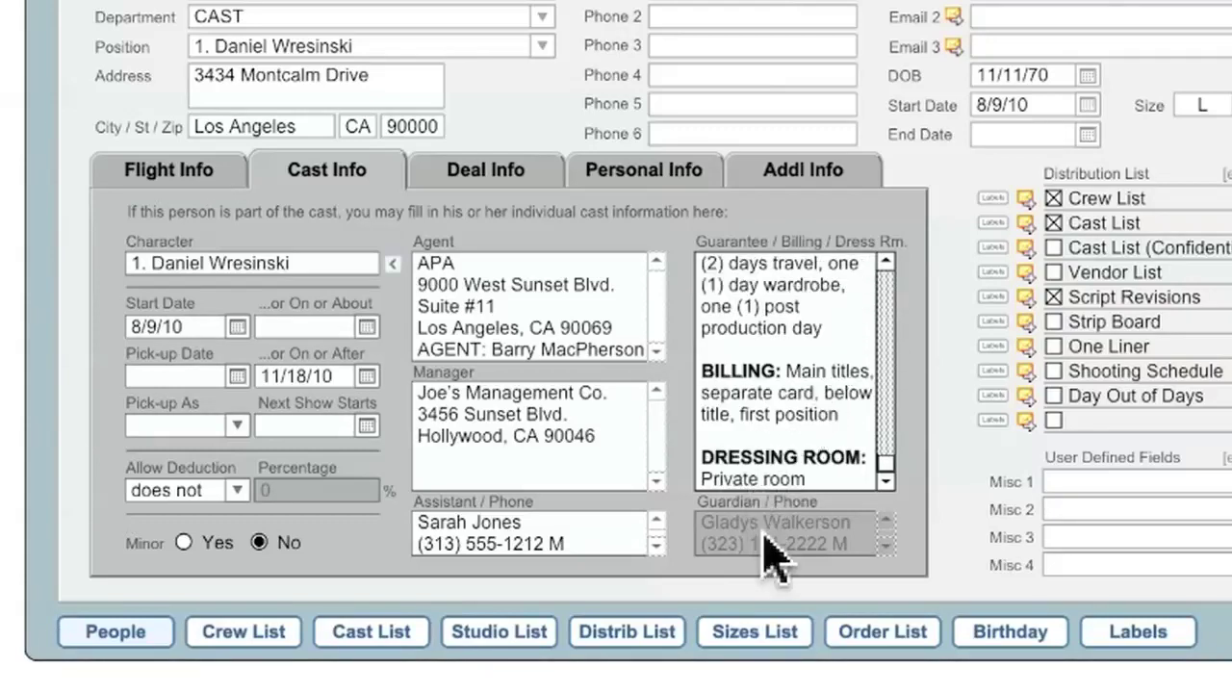
left_click(184, 542)
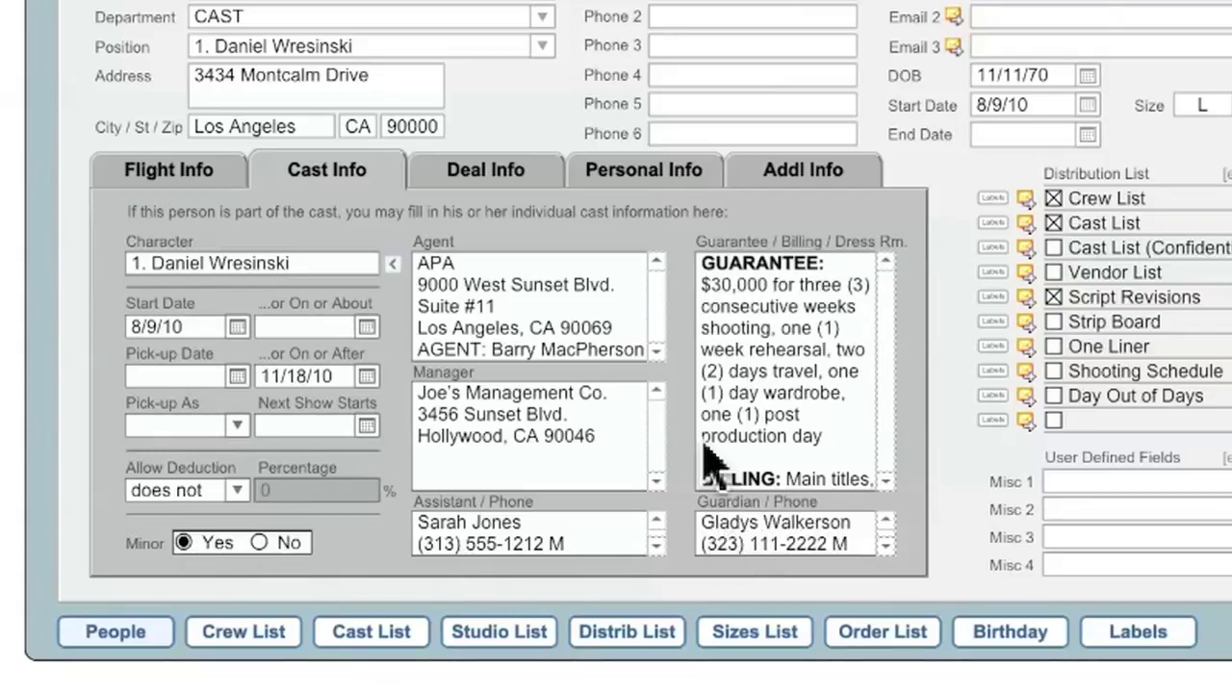
left_click(502, 177)
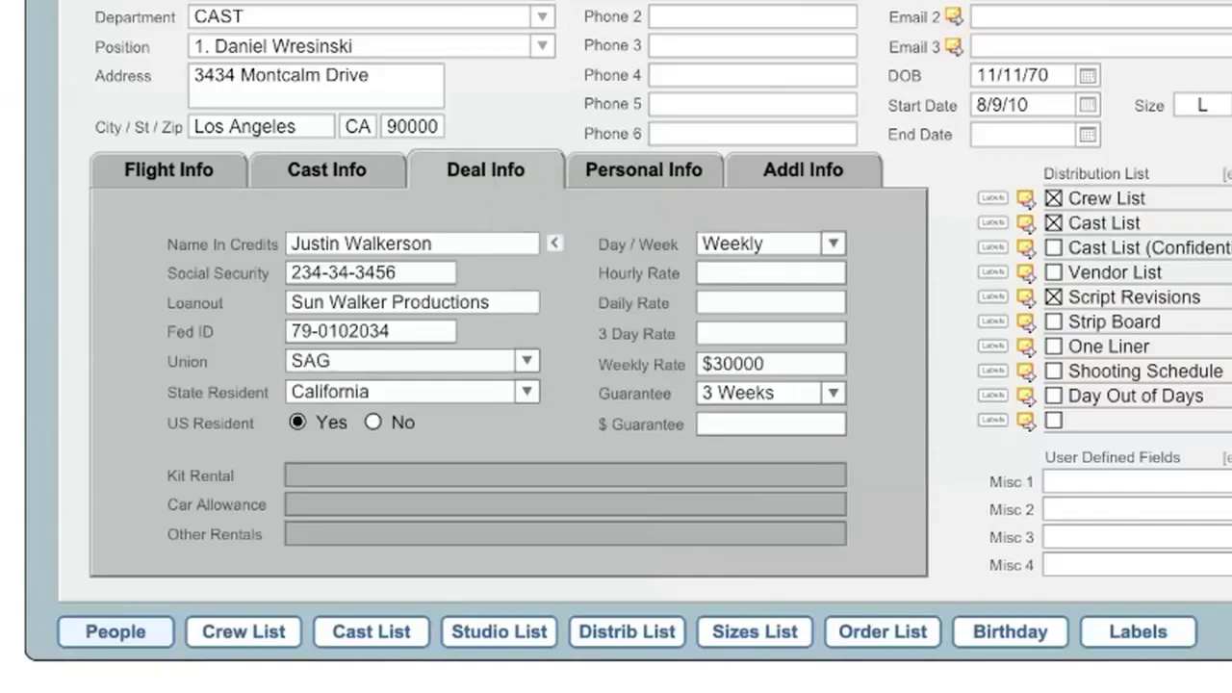
Switch back to the director's record with the Deal Info tab still showing
left_click(1040, 4)
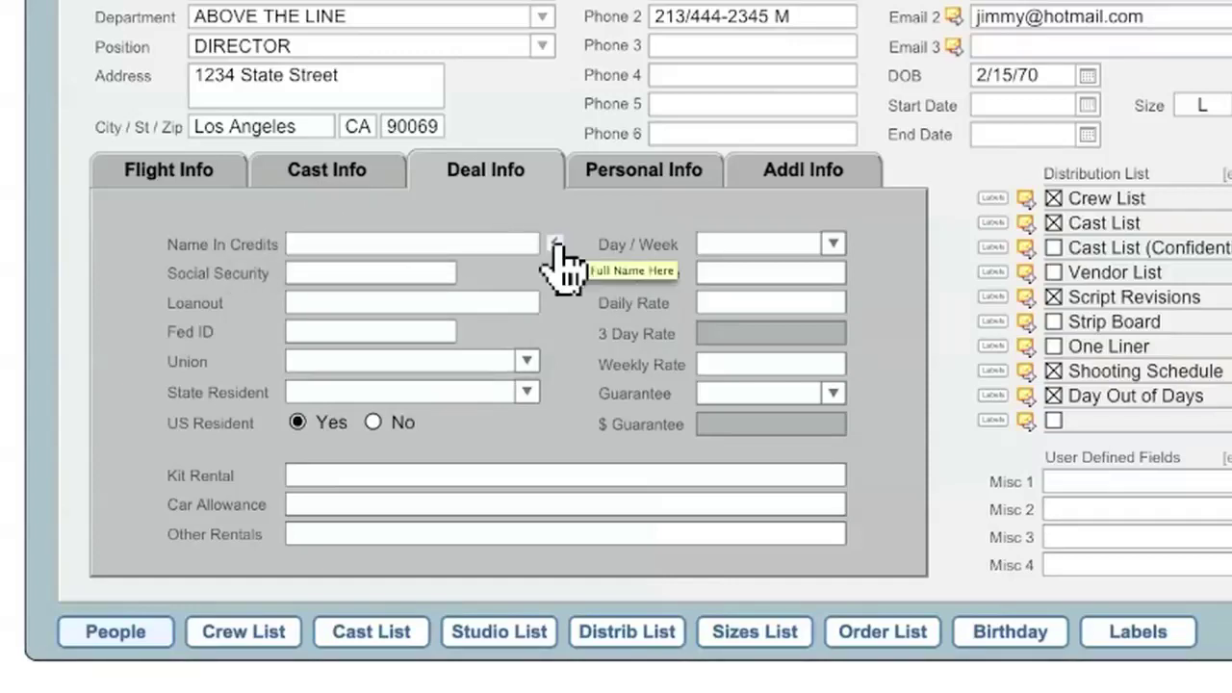
Enter the director's credit name, social security number, loanout company 'Director Services, Inc.' and federal ID
left_click(460, 246)
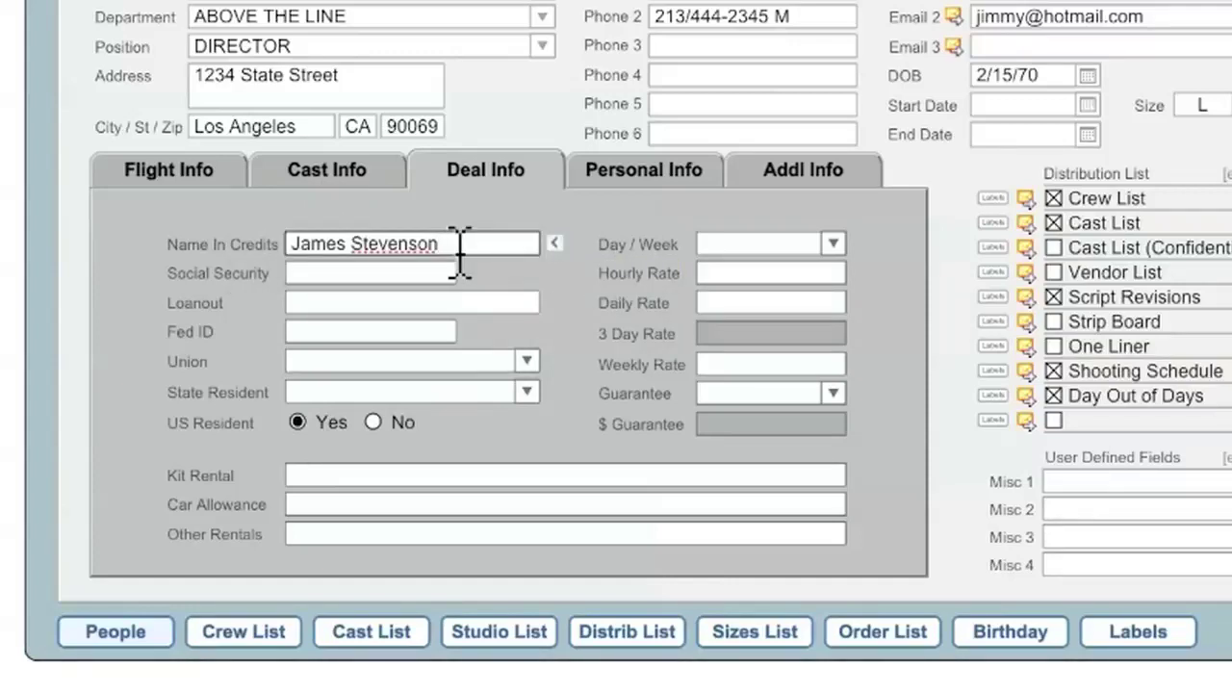
left_click(420, 277)
type("123-45-6789")
left_click(425, 304)
type("Director Services, Inc.")
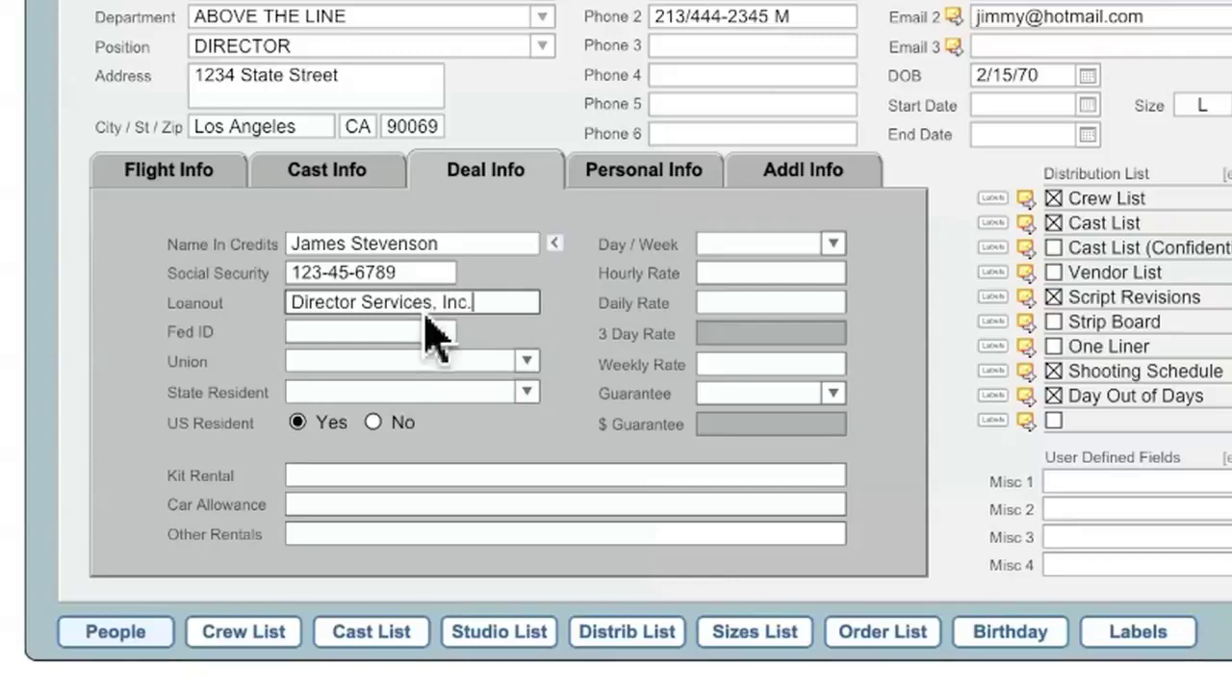
left_click(424, 337)
type("95-12345678")
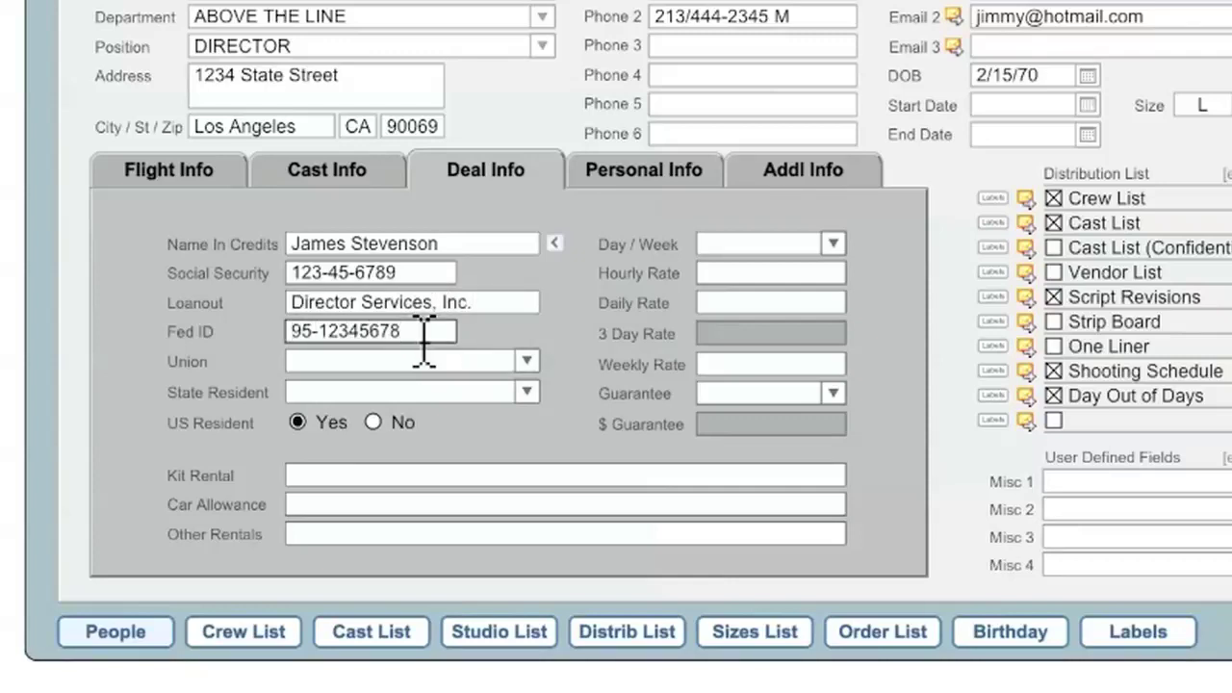
Set union to DGA, state residency to California, Weekly pay and a 1 Week guarantee
left_click(528, 362)
type("DGA")
key("Tab")
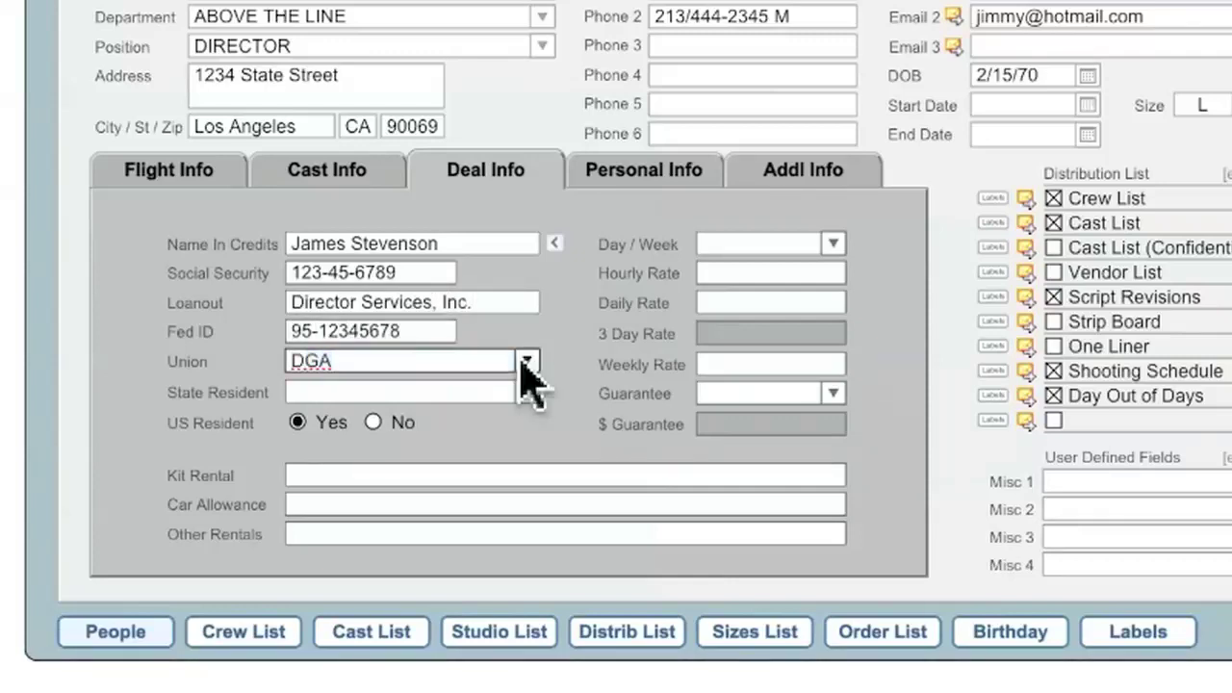
type("California")
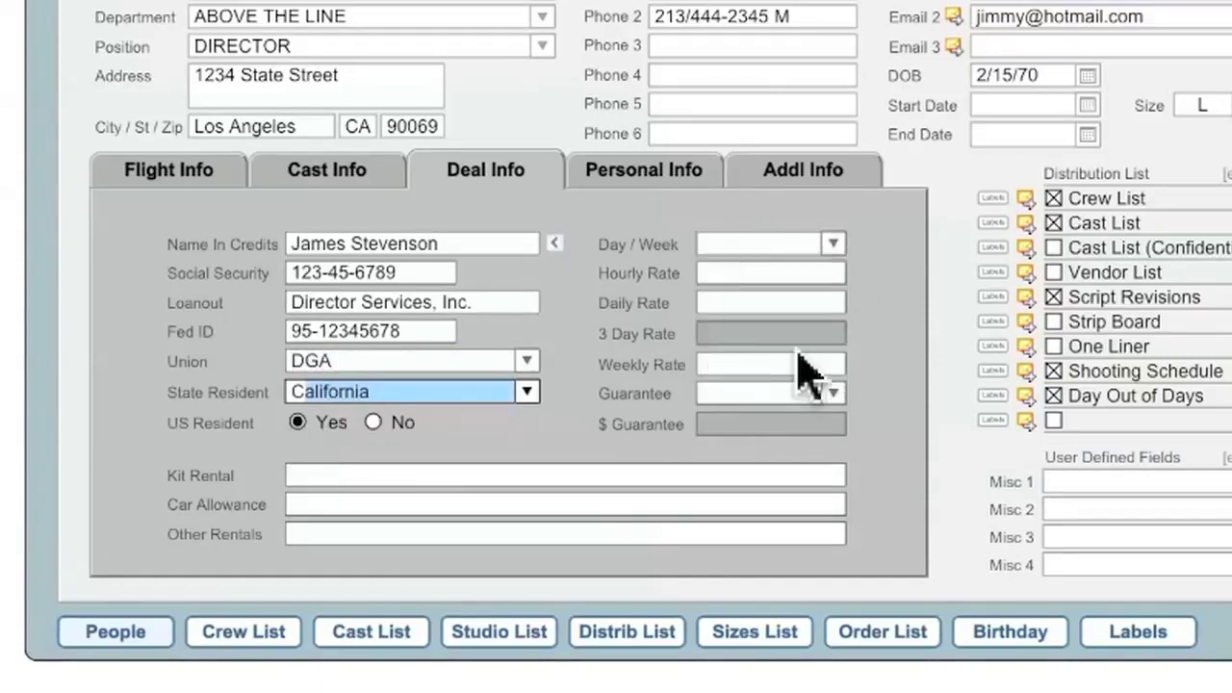
left_click(862, 337)
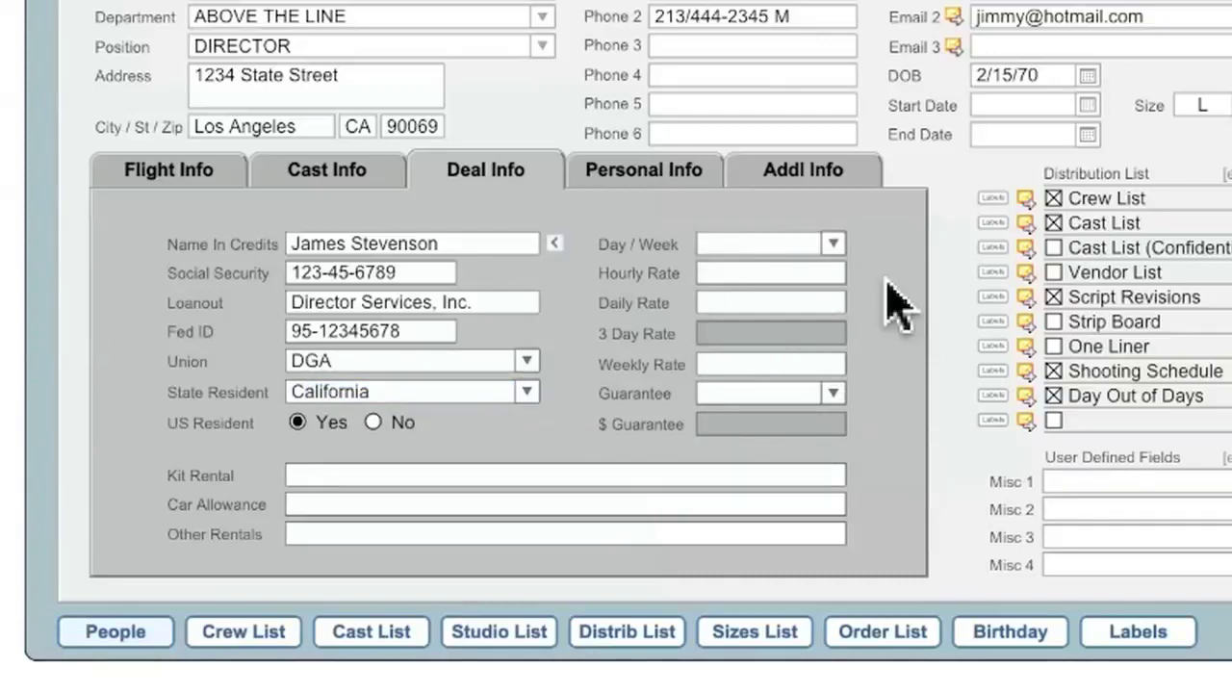
left_click(833, 244)
left_click(739, 305)
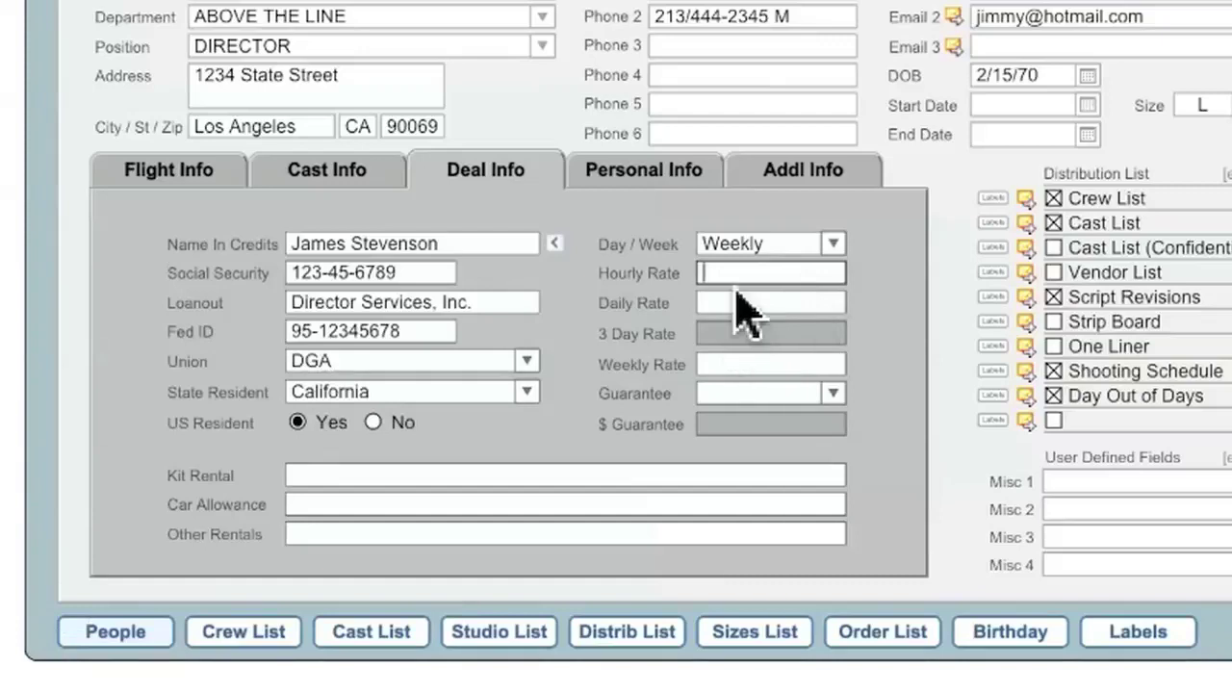
left_click(734, 366)
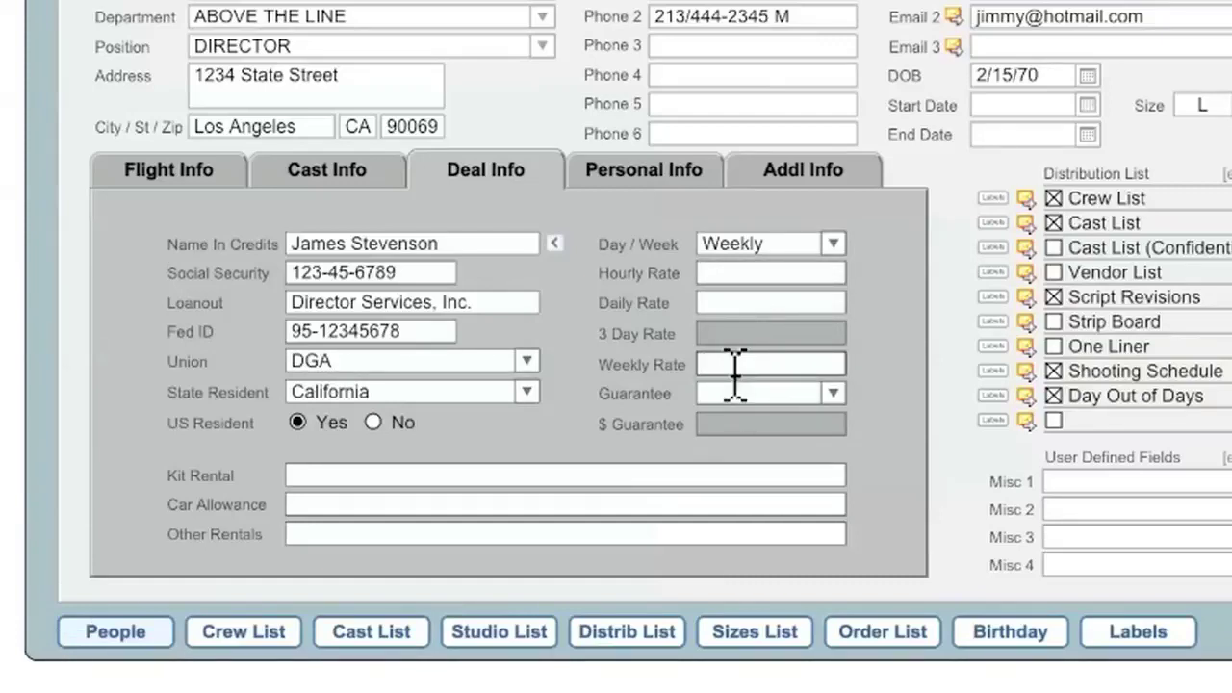
left_click(832, 394)
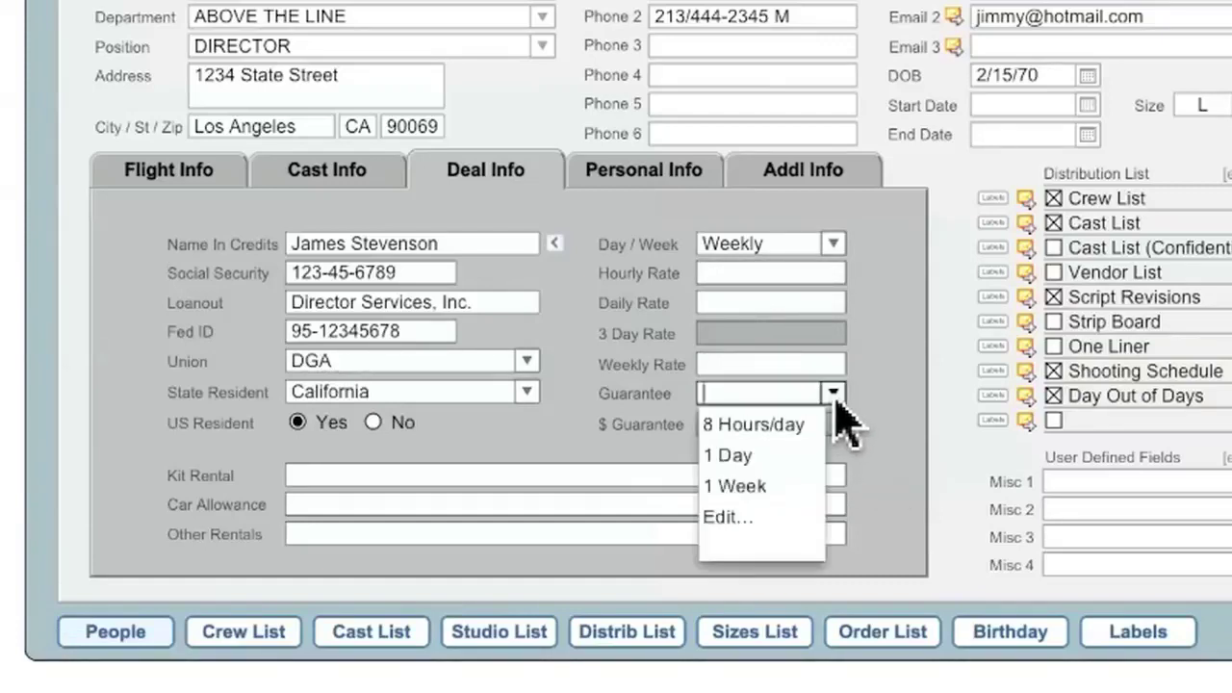
left_click(760, 486)
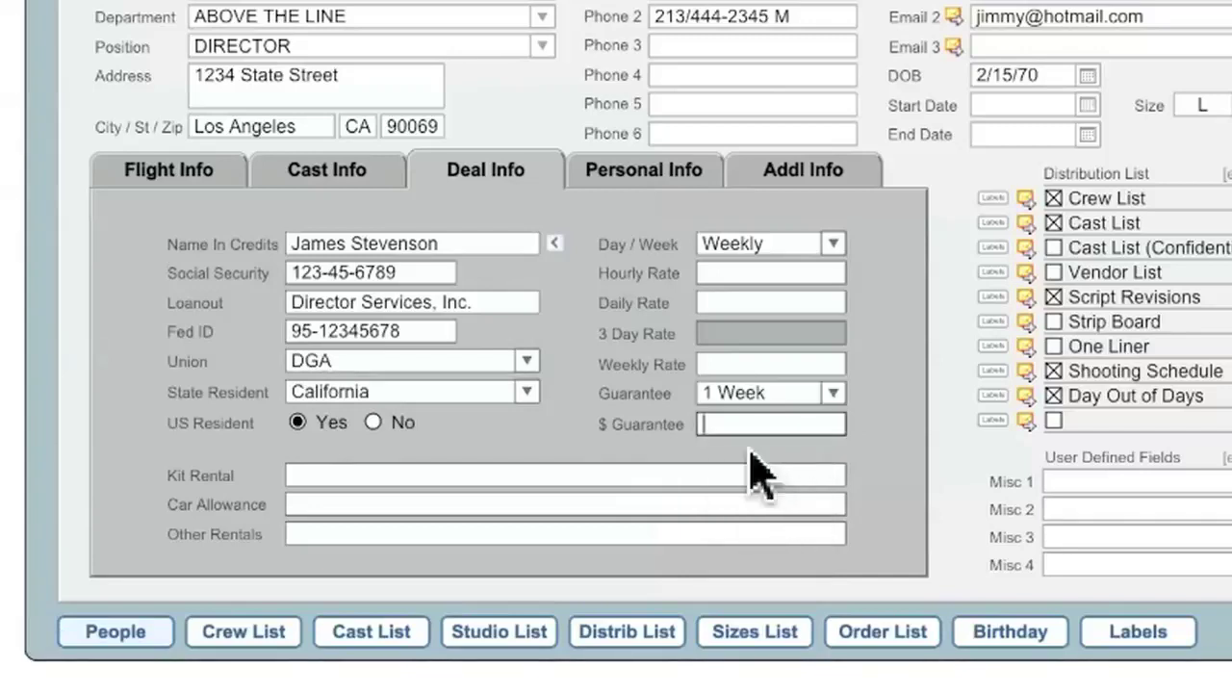
left_click(699, 431)
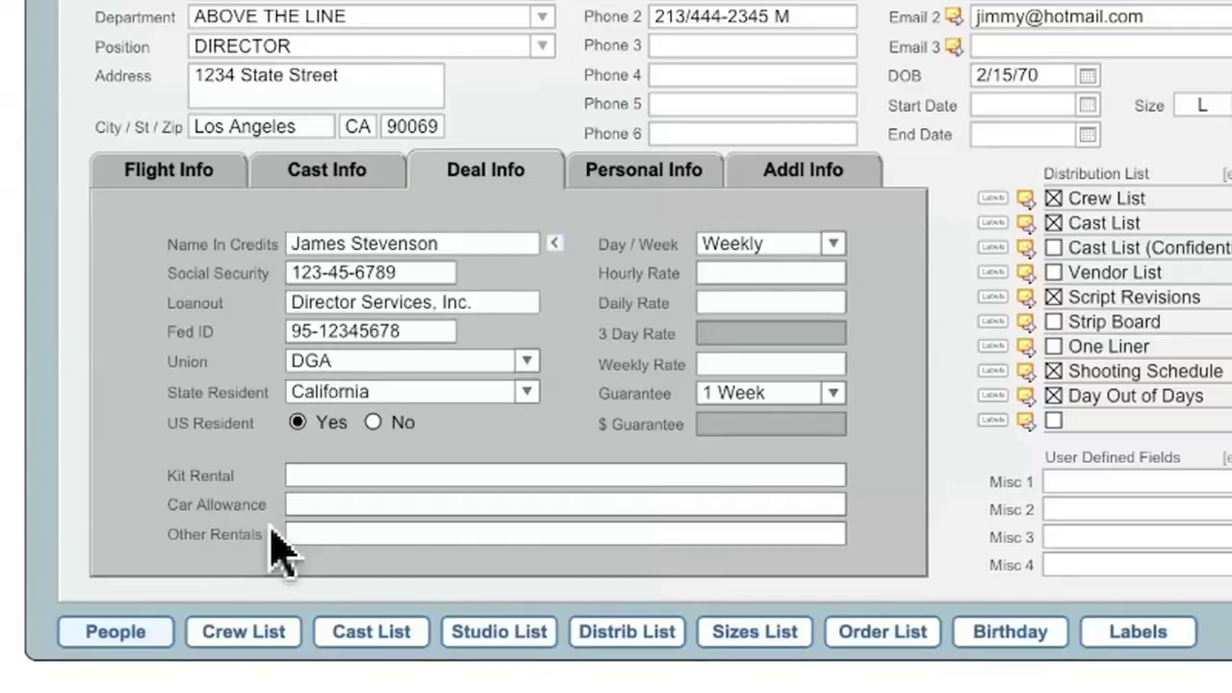
left_click(674, 188)
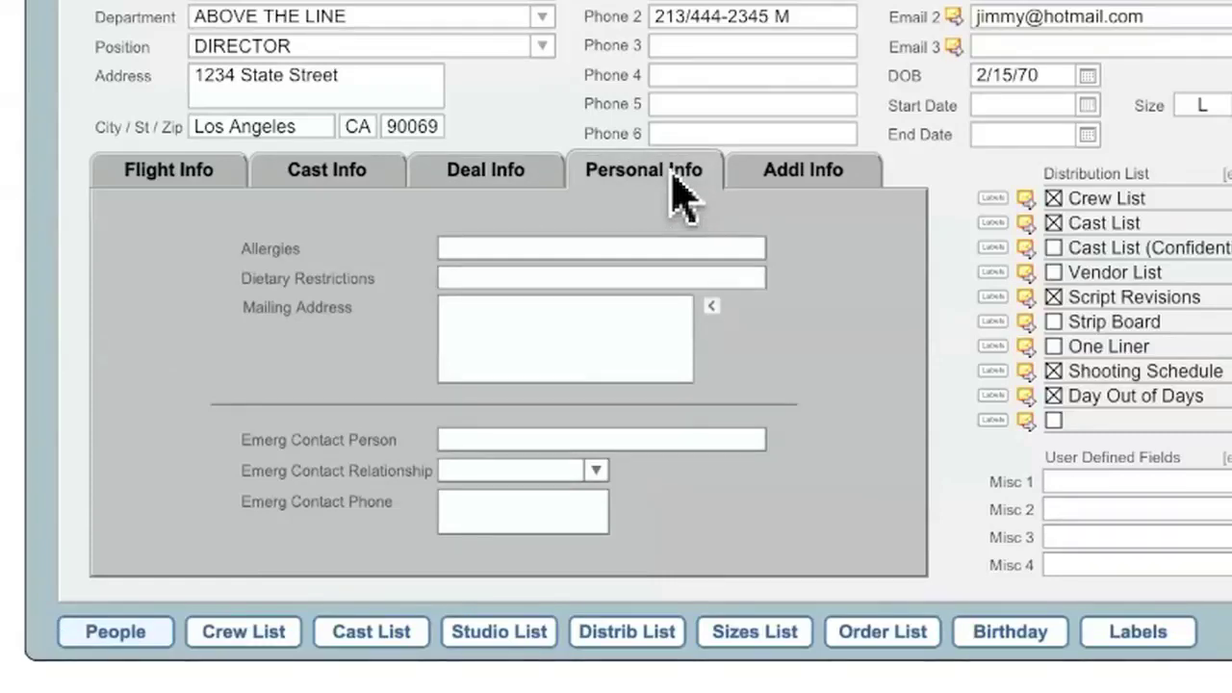
Record a Shellfish allergy and a Vegetarian dietary restriction
left_click(560, 249)
type("Shellfish")
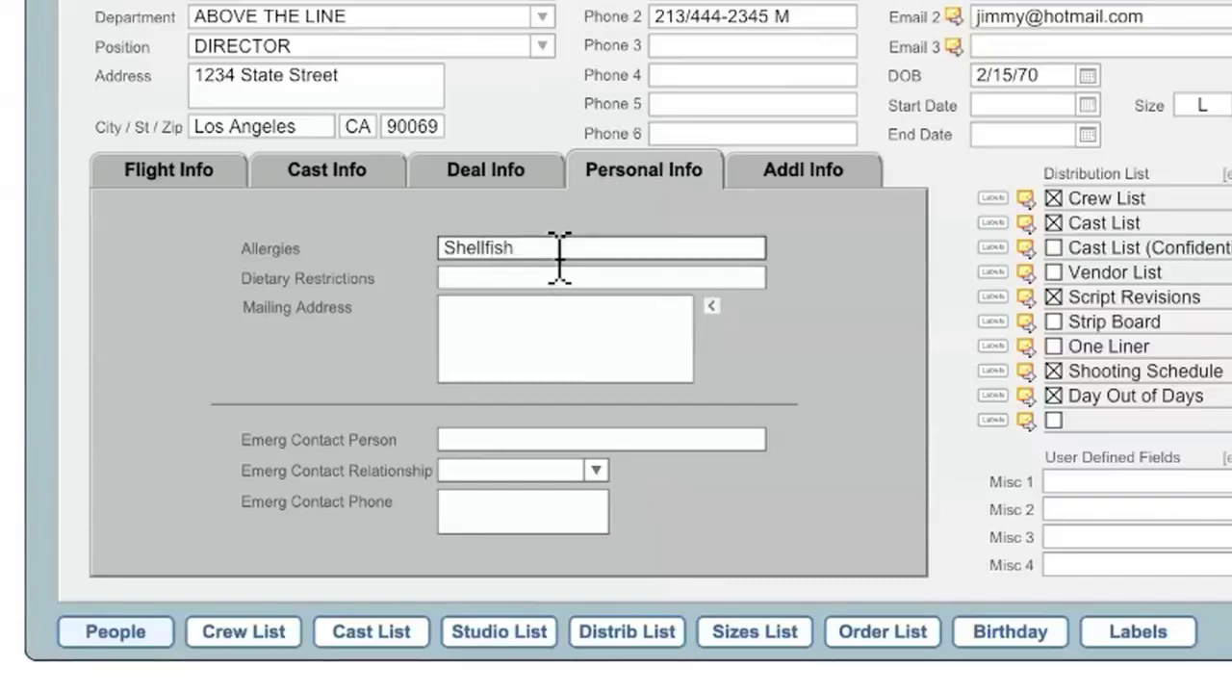
key("Tab")
type("Vegeta")
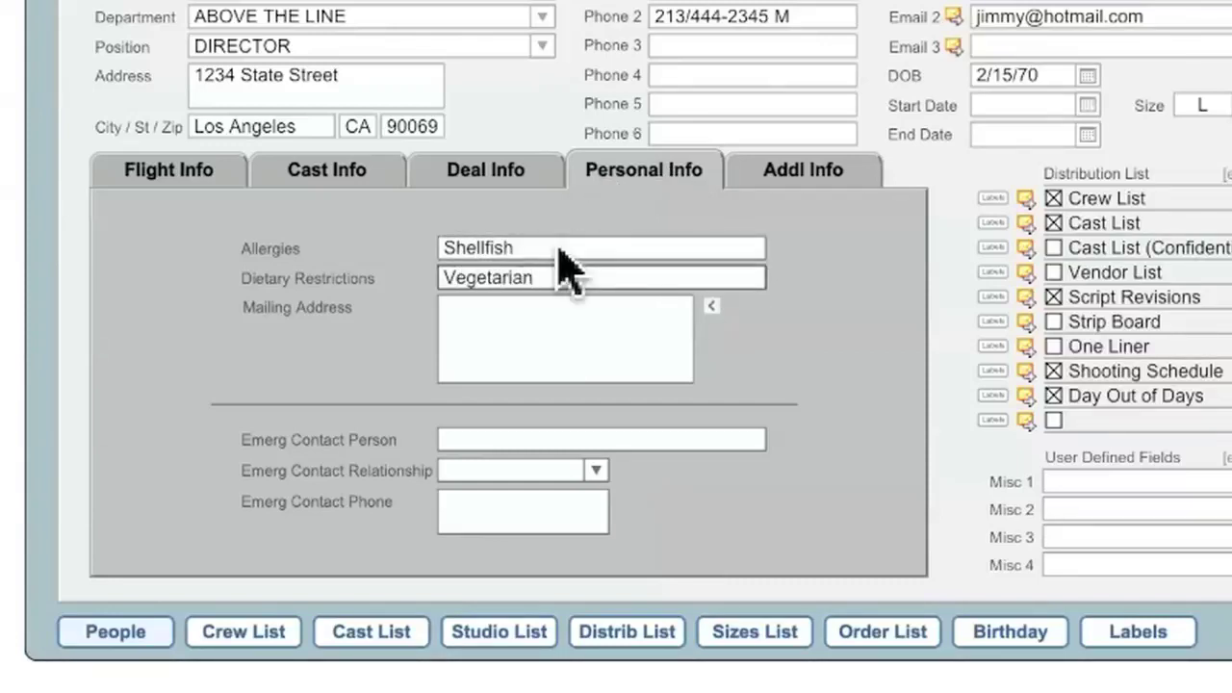
key("Return")
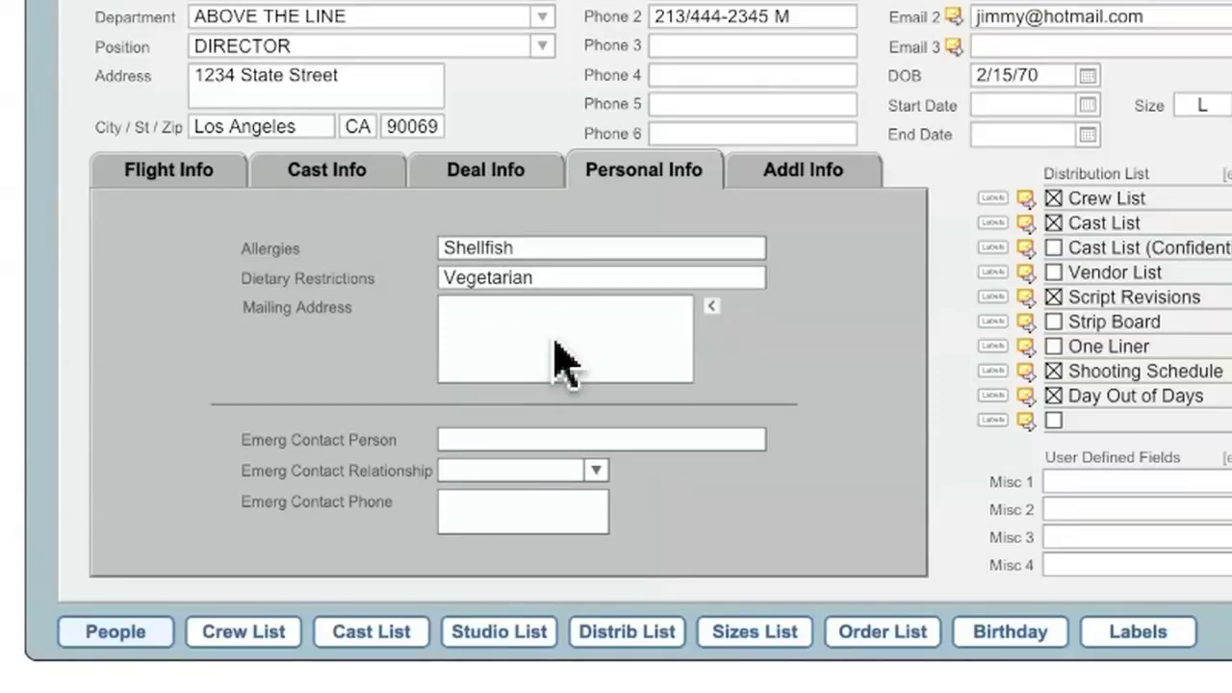
Add his wife as emergency contact, relationship Wife, with her phone number
left_click(514, 440)
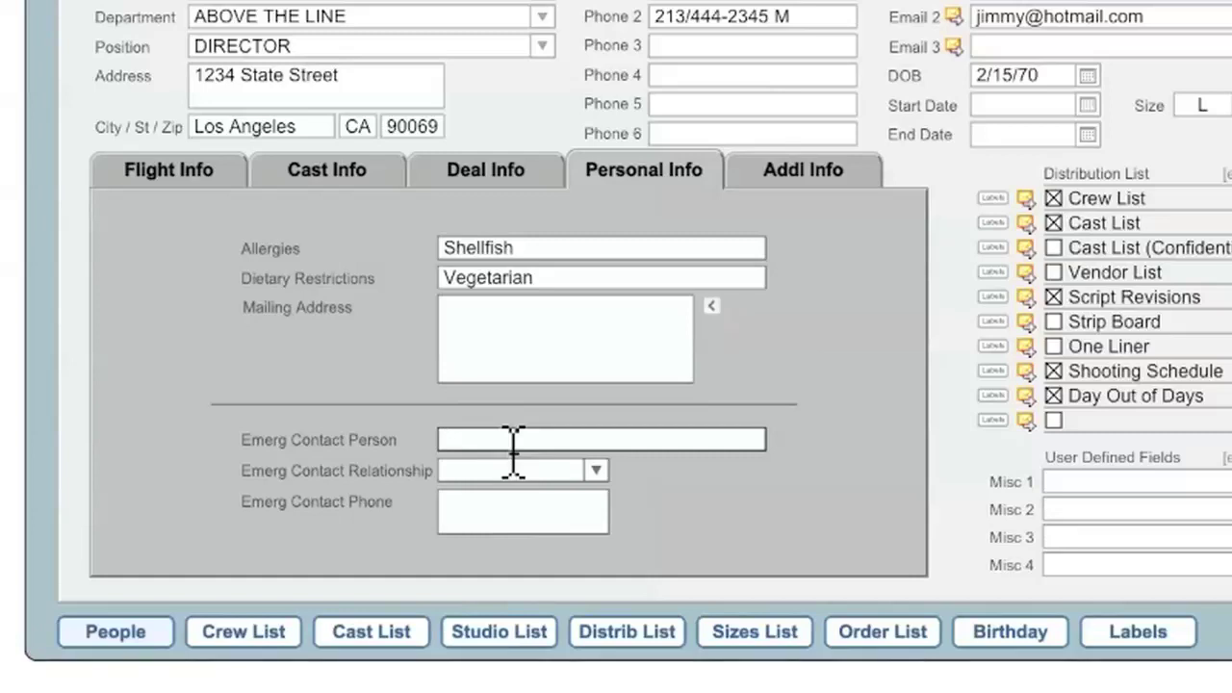
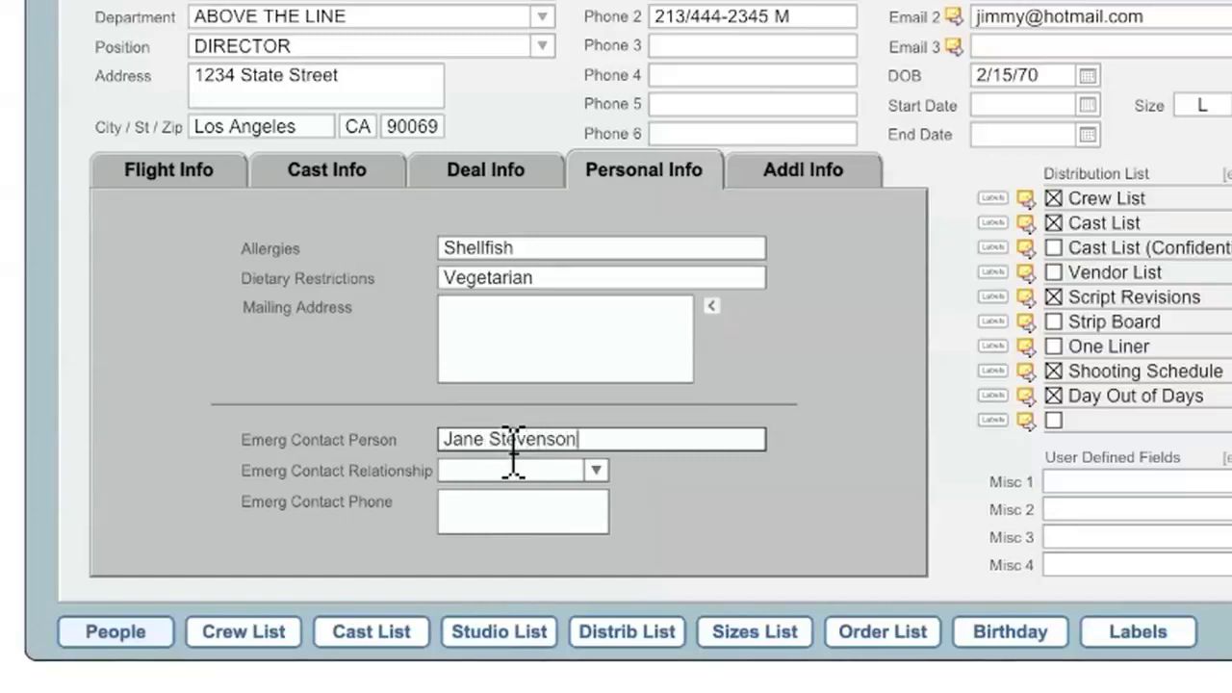
key("Tab")
key("Tab")
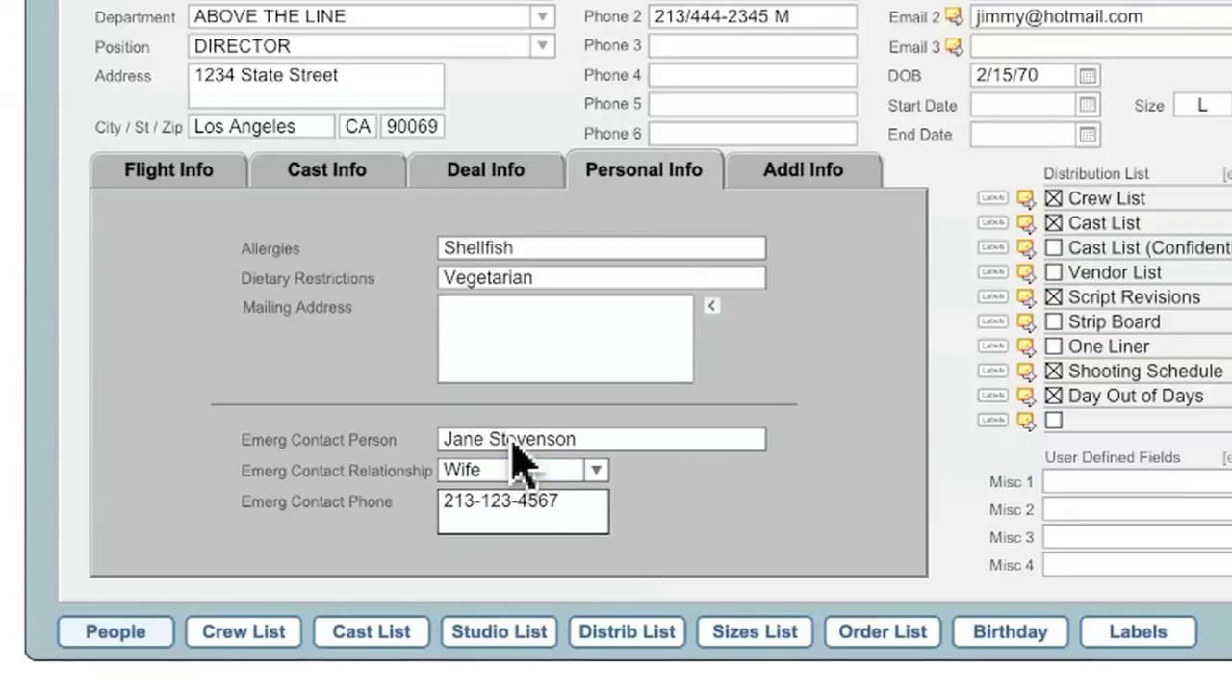
On Addl Info, enter the assistant's name and phone line, plus two copy-to e-mail addresses
left_click(808, 197)
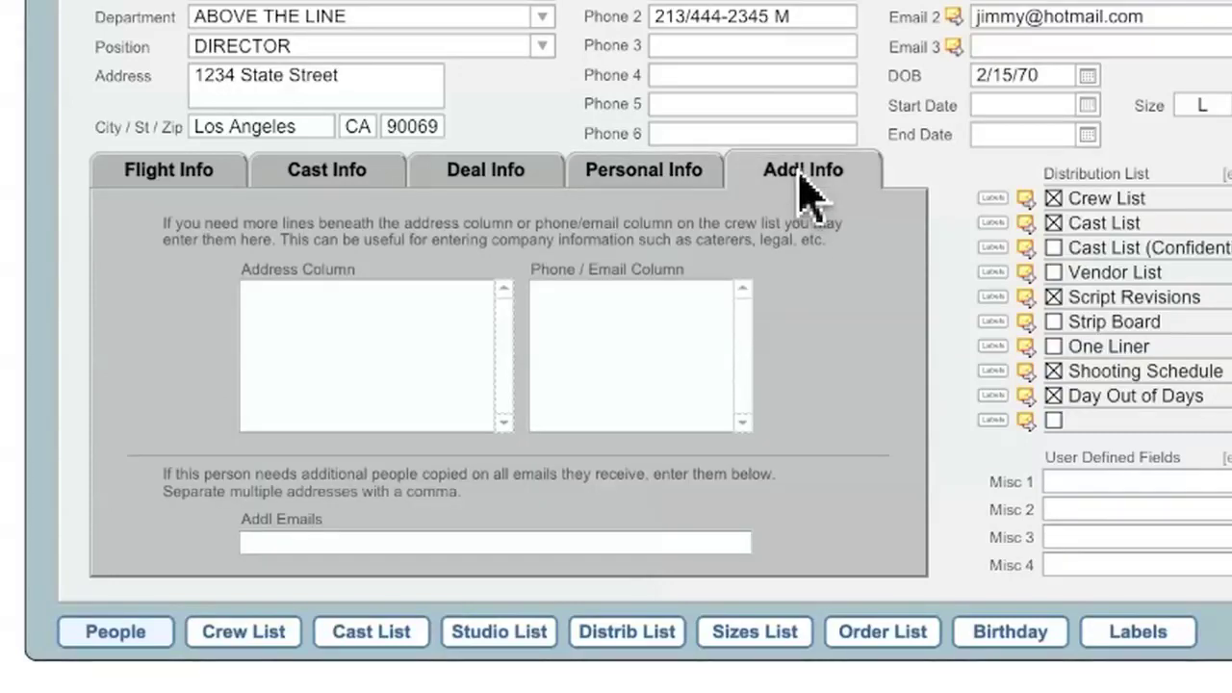
left_click(398, 367)
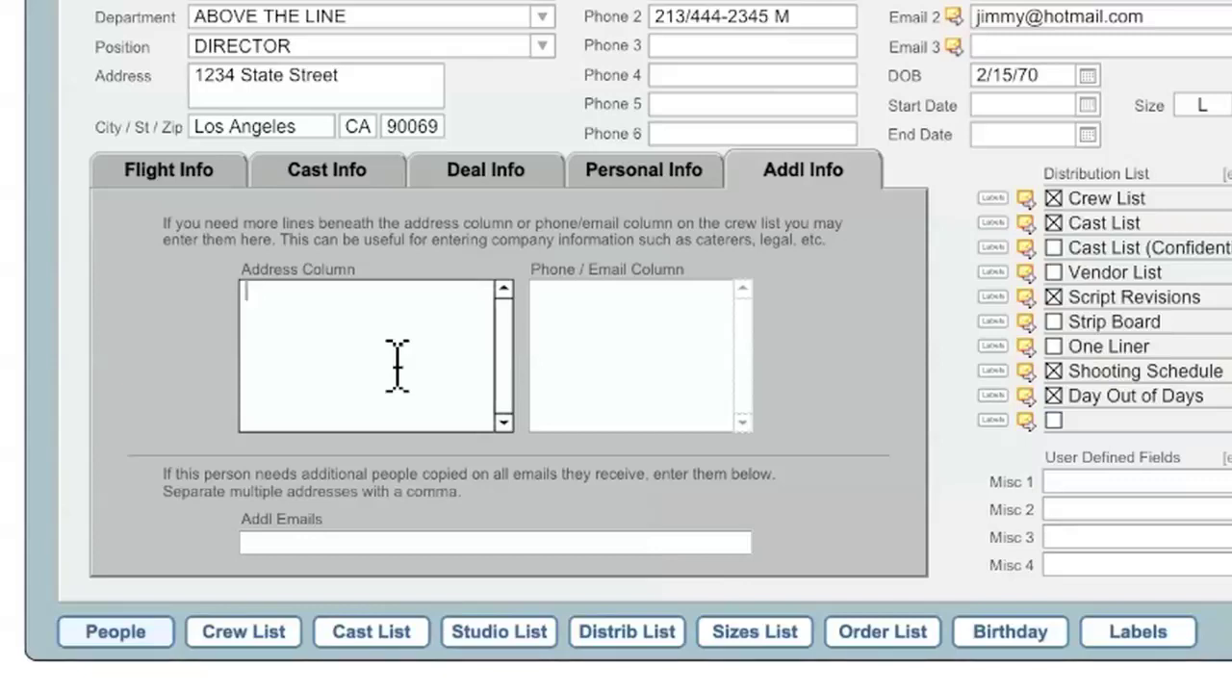
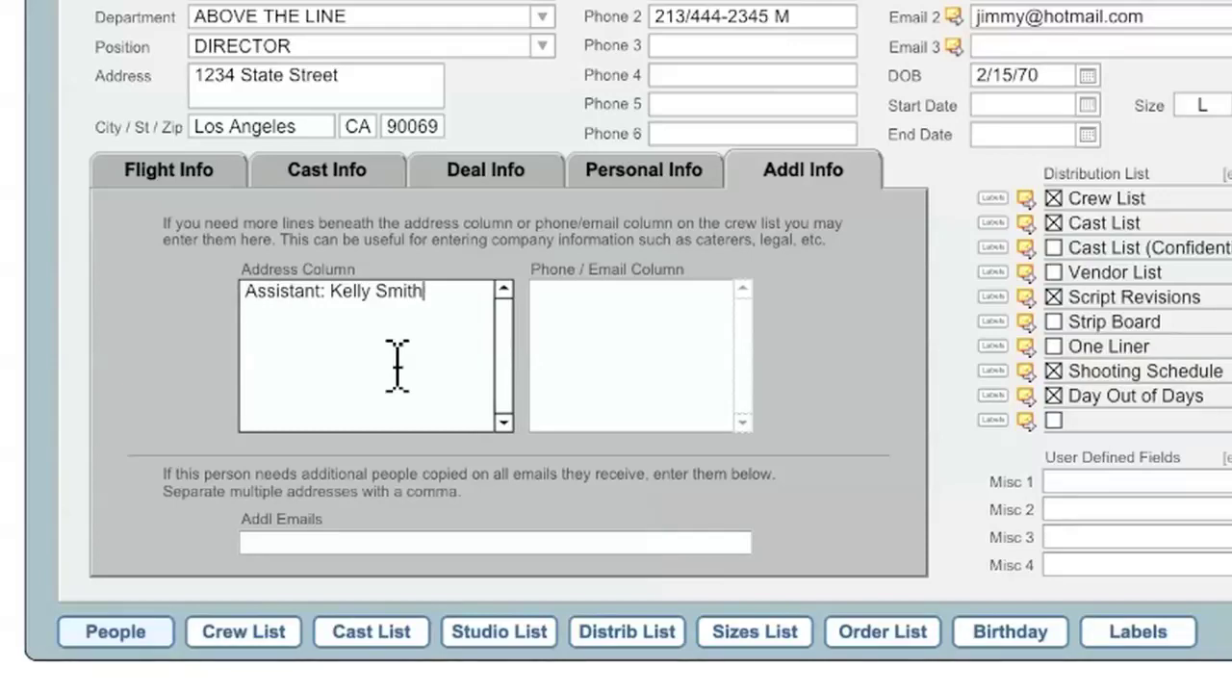
key("Tab")
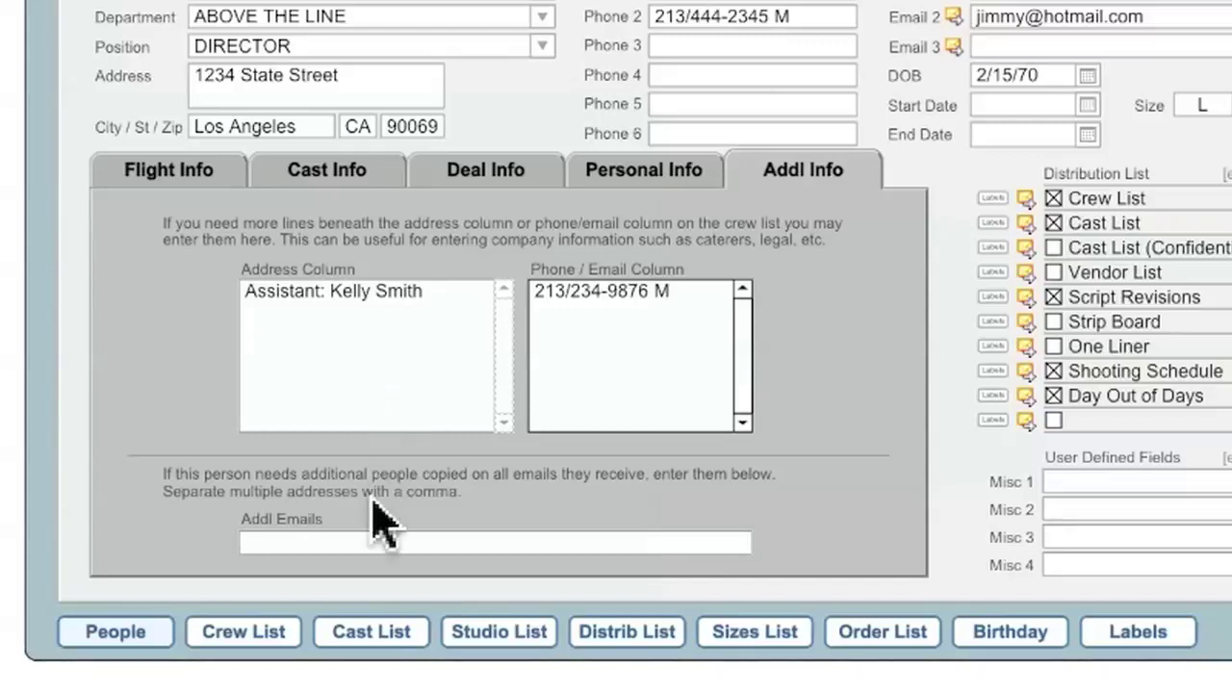
left_click(366, 543)
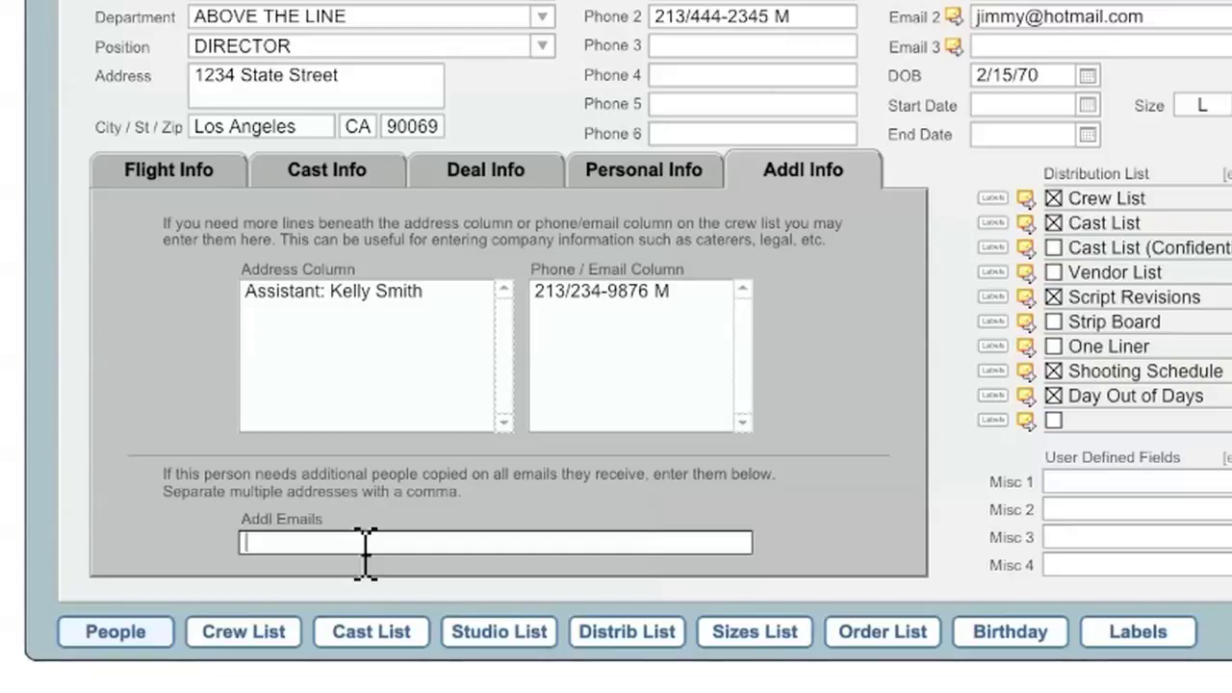
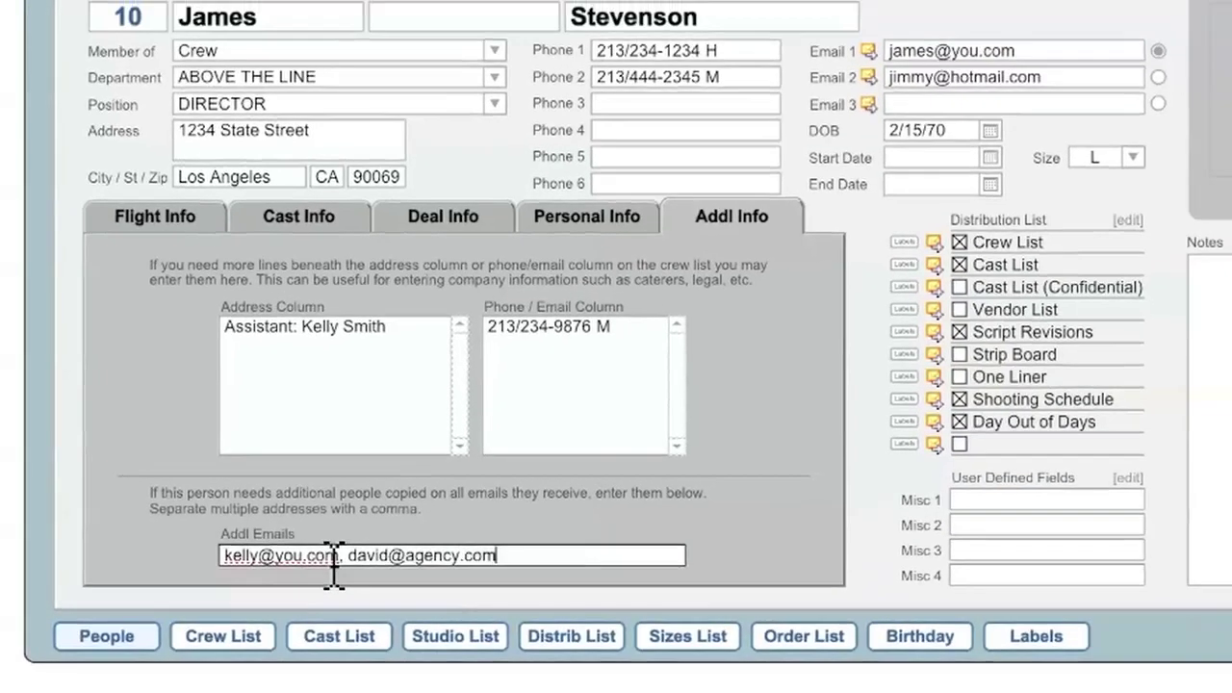